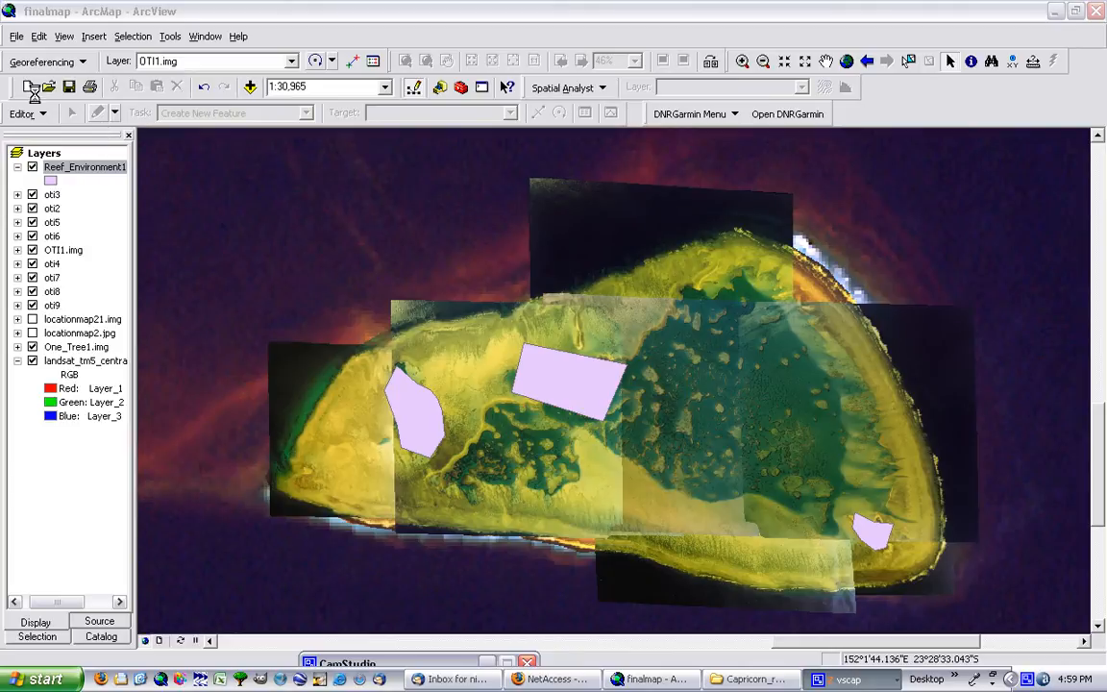
Step: Start an edit session on the Reef_Environment1 layer, accepting its different coordinate system
left_click(32, 113)
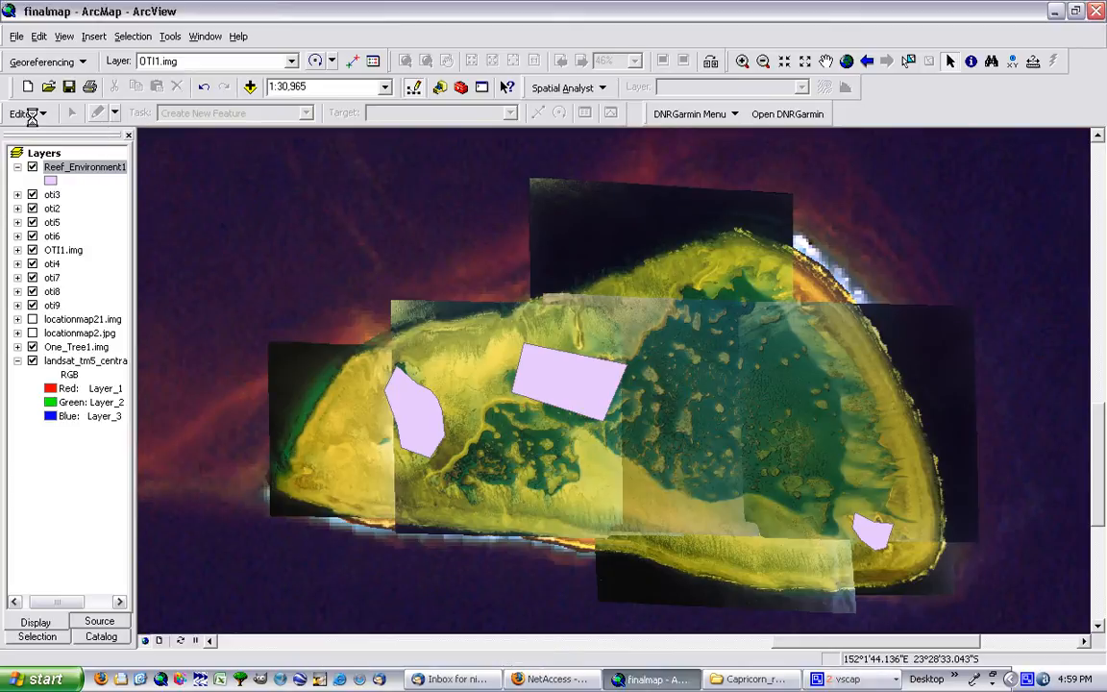
left_click(41, 136)
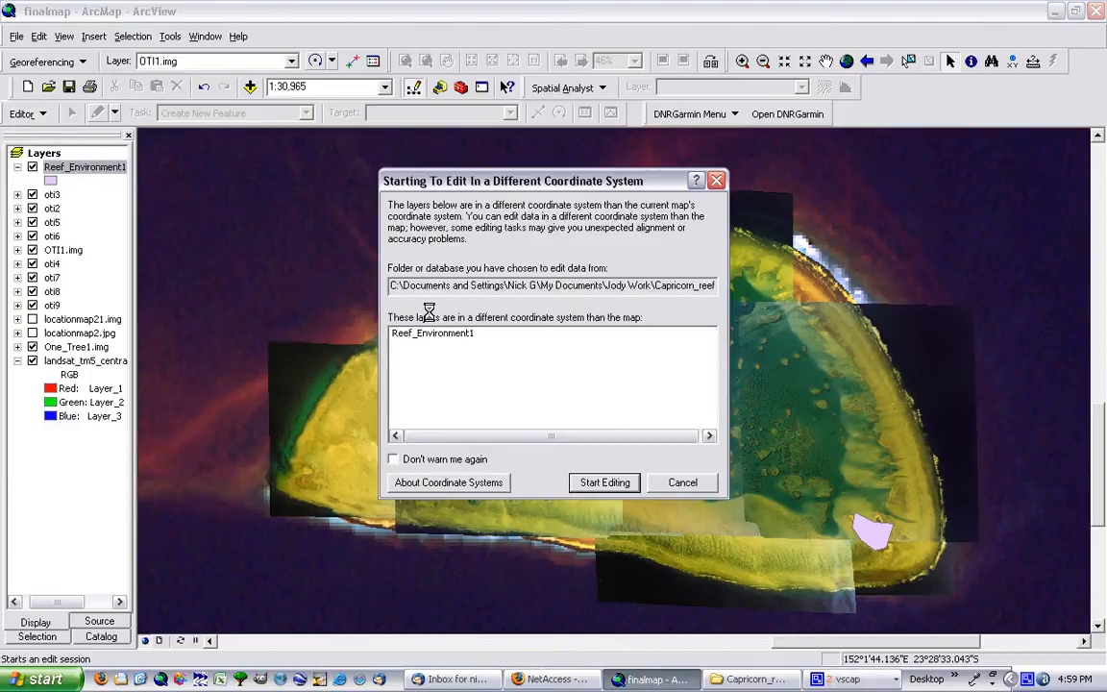
left_click(609, 480)
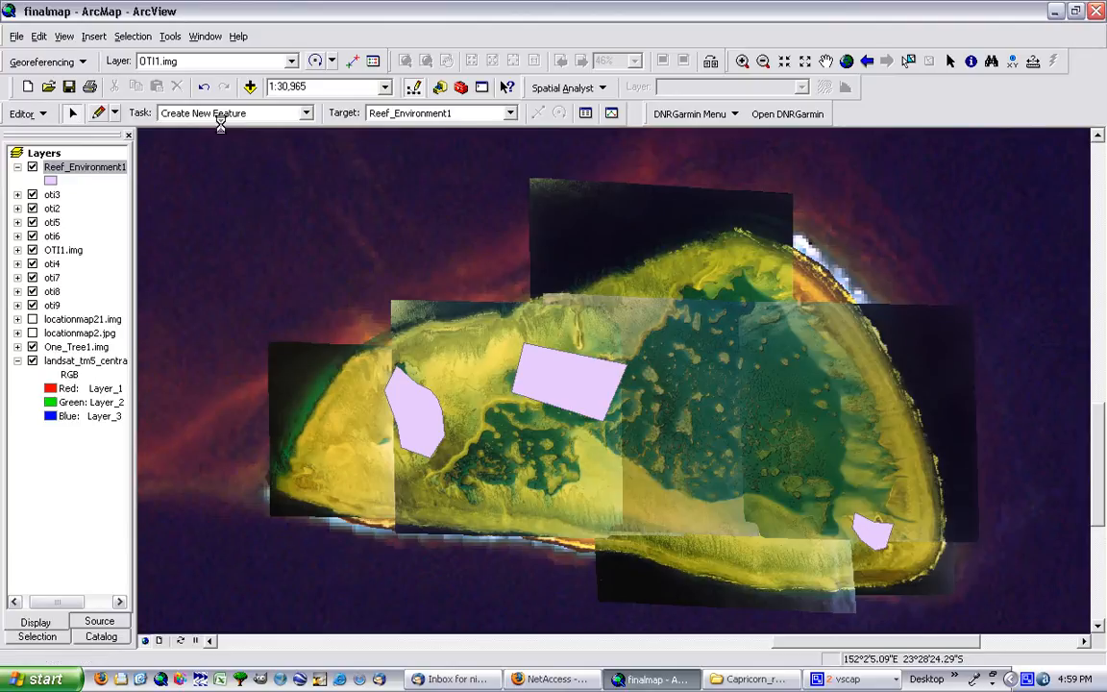
Step: Select the western, central and southeastern reef polygons in turn with the Edit tool
left_click(75, 113)
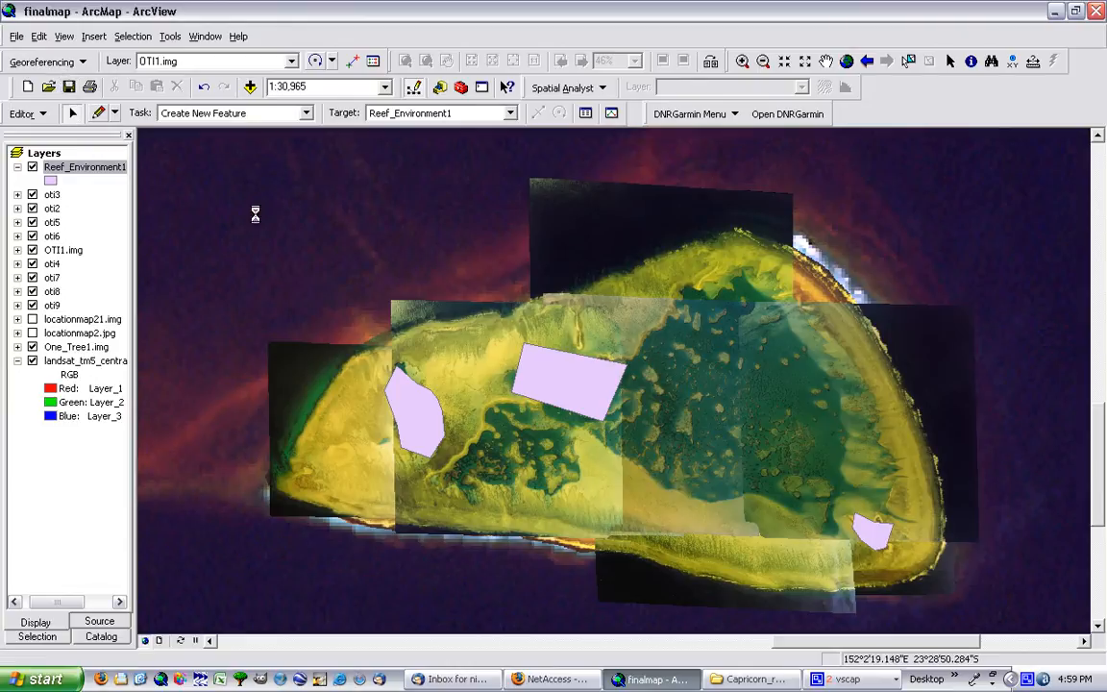
left_click(416, 413)
left_click(567, 382)
left_click(883, 539)
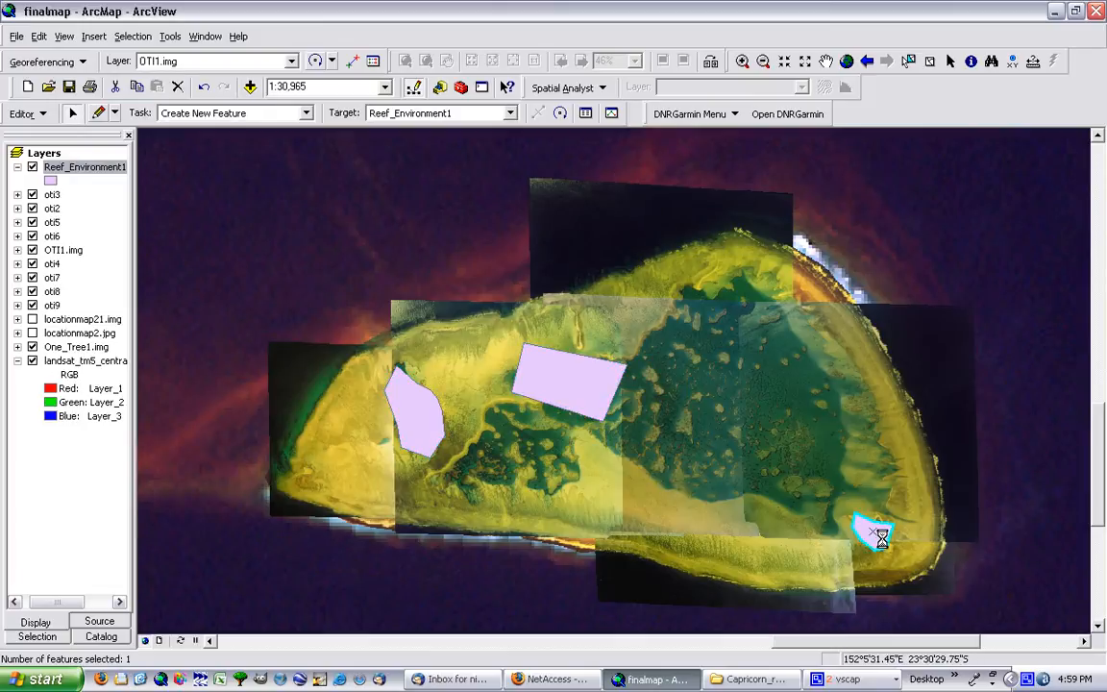
left_click(559, 373)
left_click(419, 426)
left_click(554, 373)
left_click(872, 531)
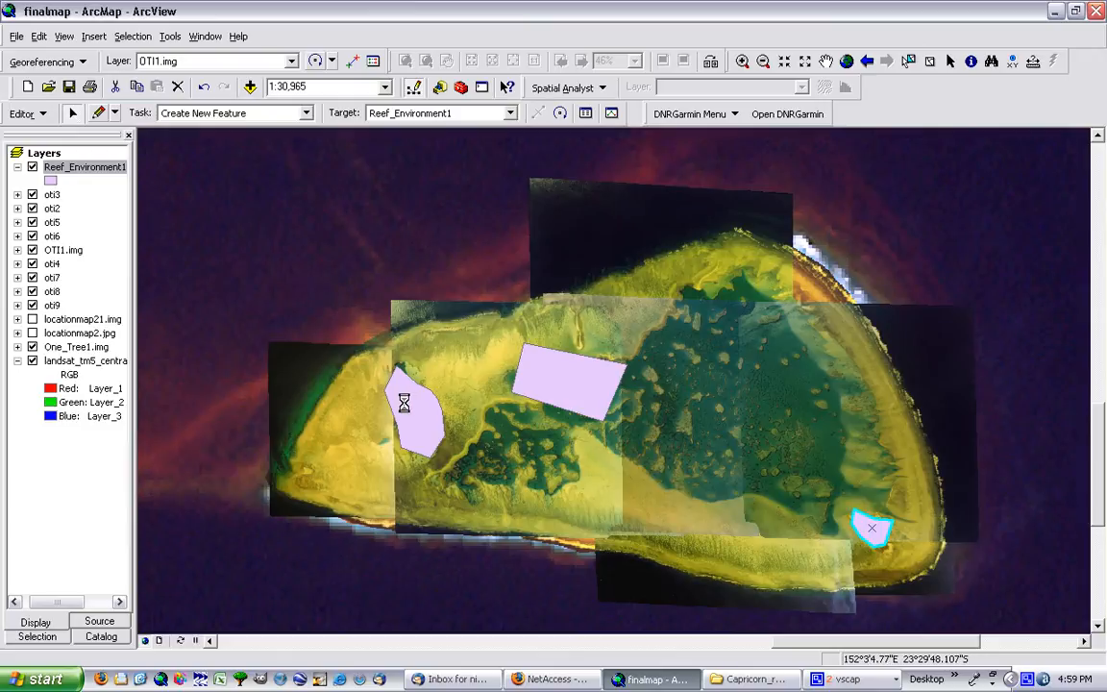
Step: Edit the western polygon's vertices, shifting its top vertex slightly and deleting the neighbouring vertex on the northeast edge
double_click(404, 403)
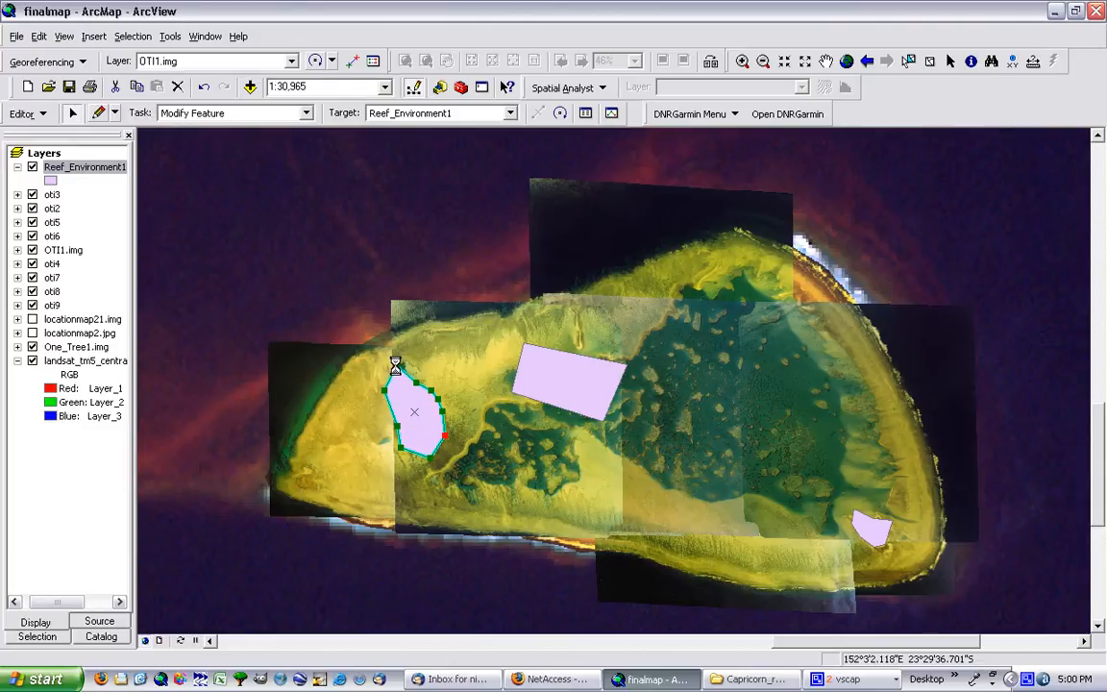
mouse_move(394, 366)
left_mouse_down()
mouse_move(459, 320)
mouse_move(484, 349)
mouse_move(381, 342)
mouse_move(398, 389)
mouse_move(401, 365)
left_mouse_up()
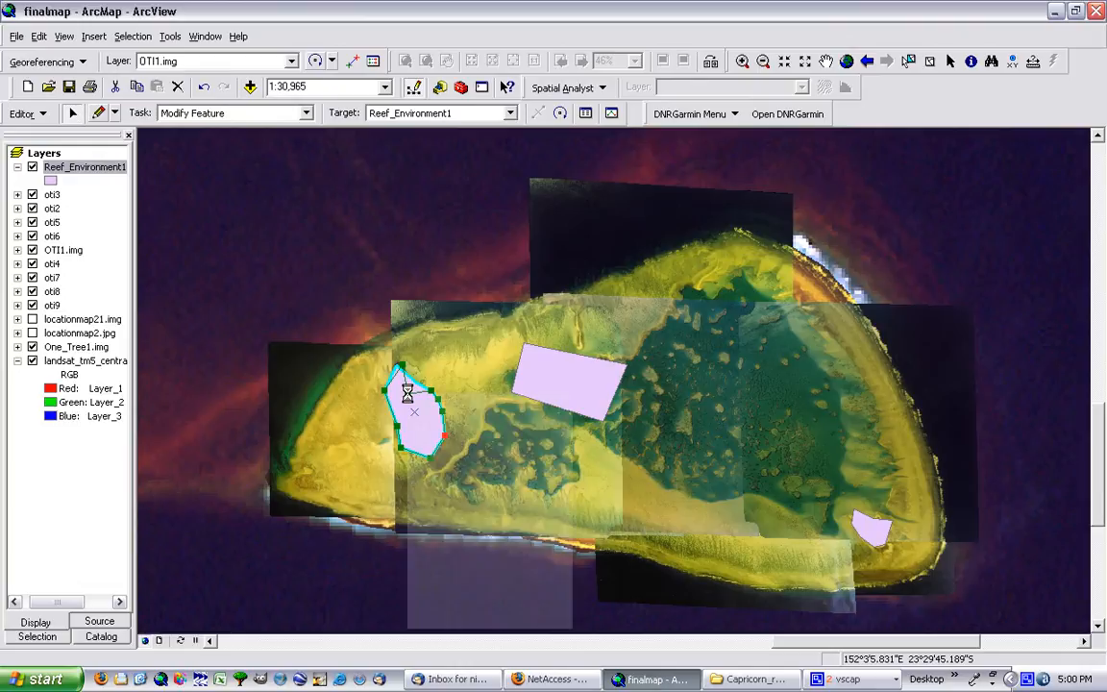
right_click(407, 393)
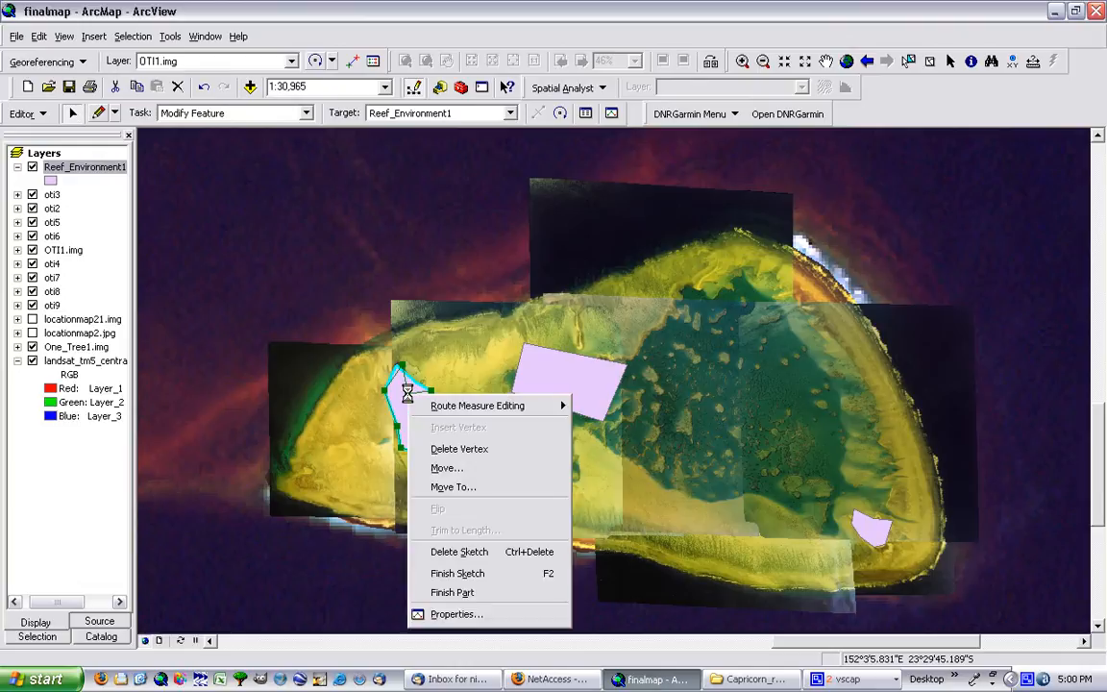
left_click(458, 448)
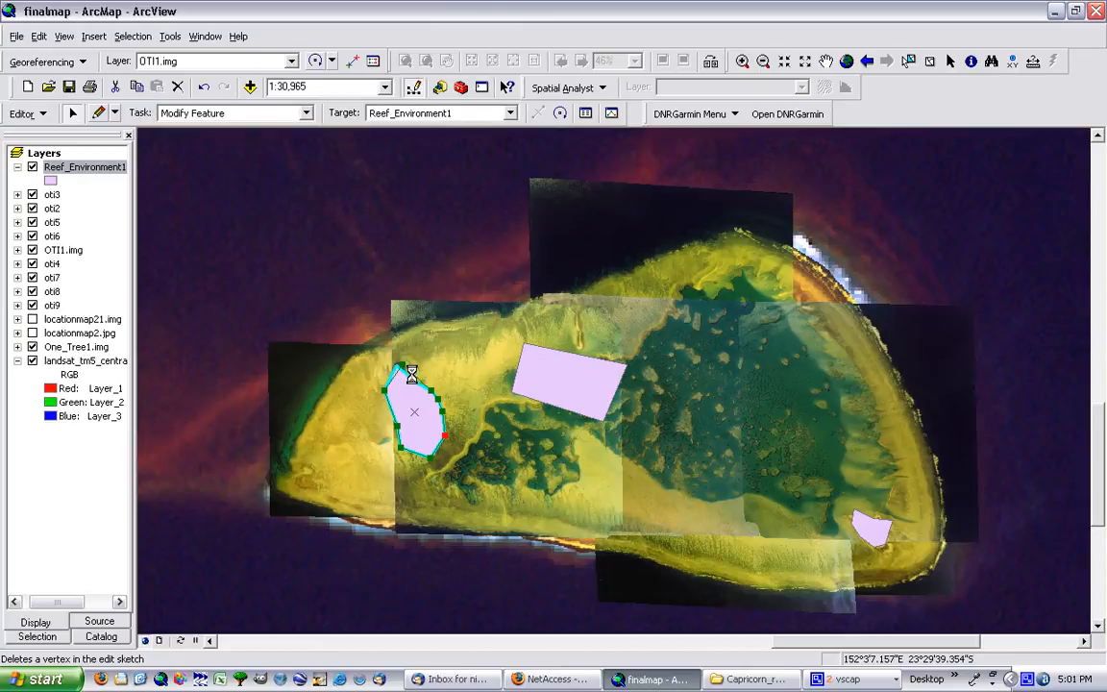
Step: Insert three vertices along the western polygon's northeast edge, reshape that edge outward, finish the sketch and save the edits
right_click(411, 374)
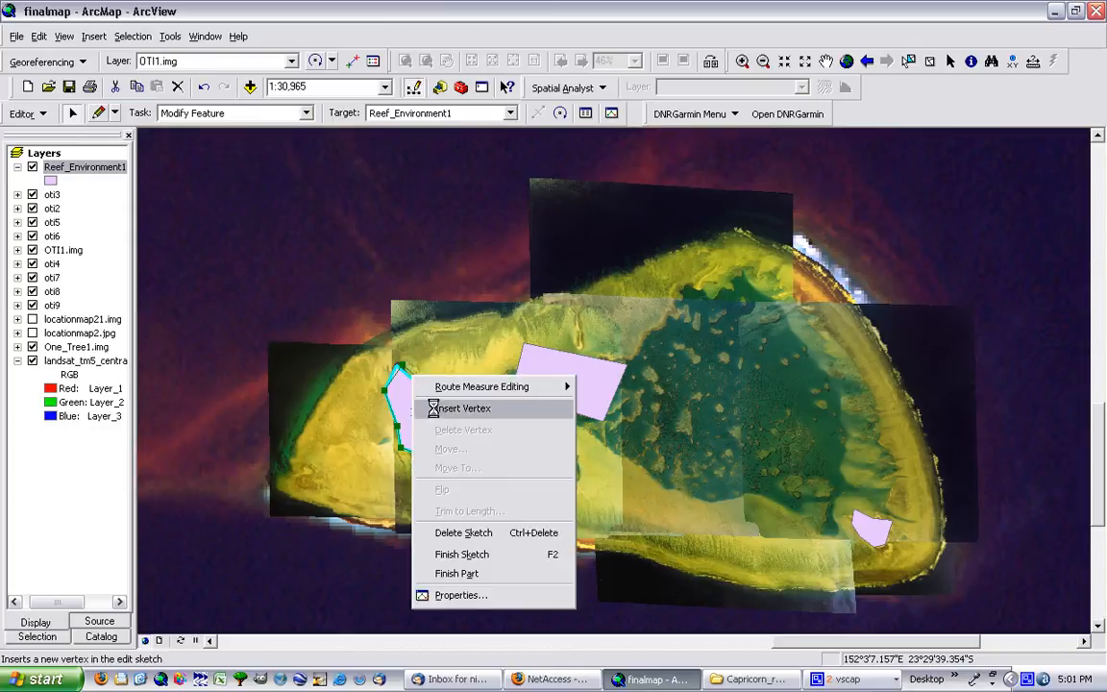
left_click(428, 408)
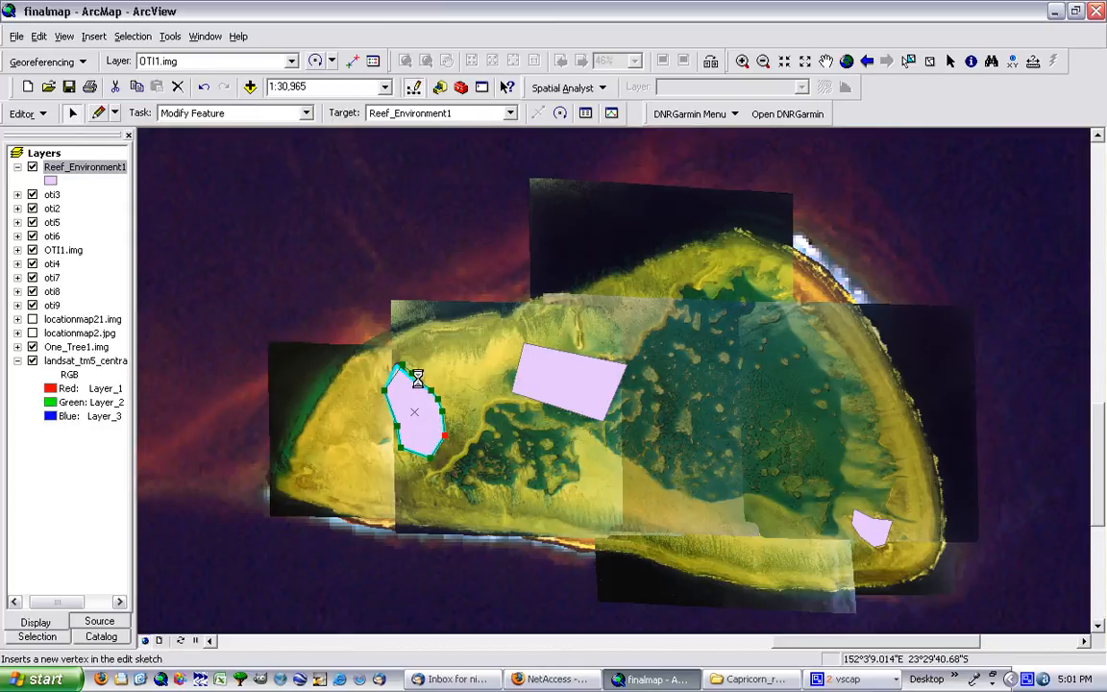
right_click(417, 377)
left_click(429, 410)
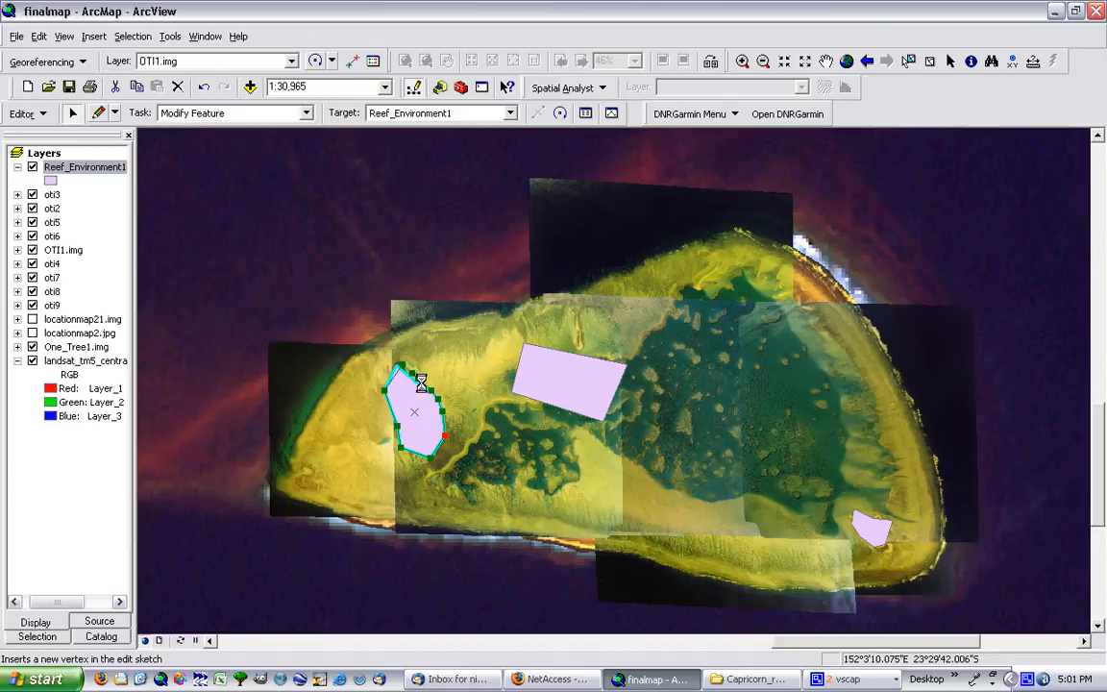
right_click(422, 384)
left_click(435, 417)
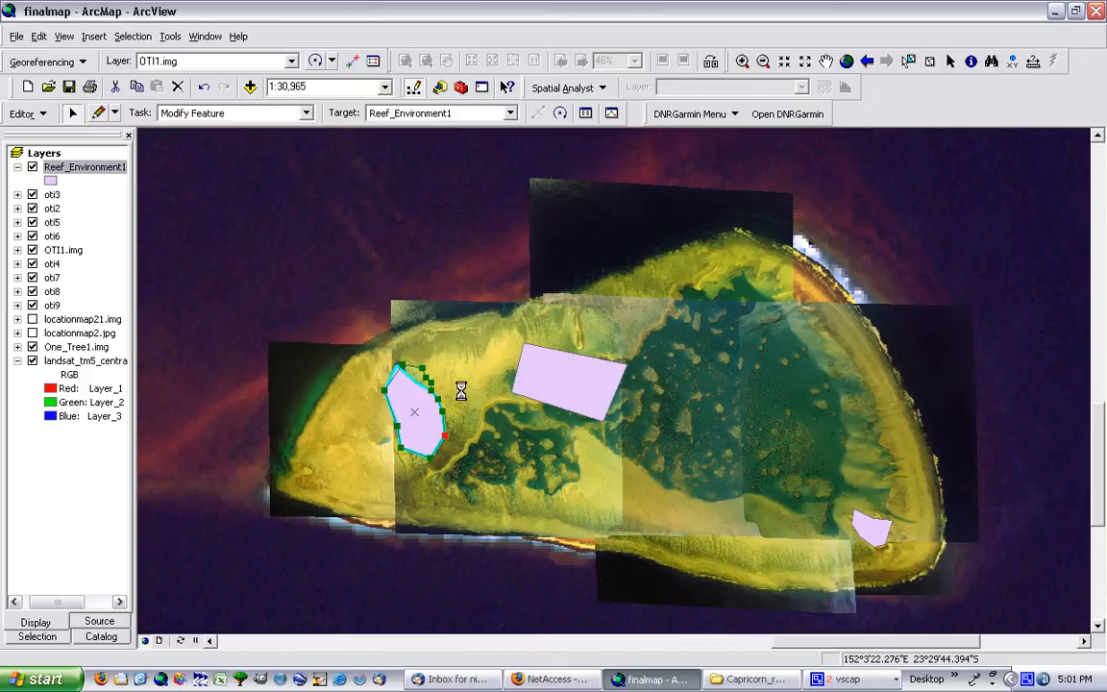
left_click(459, 391)
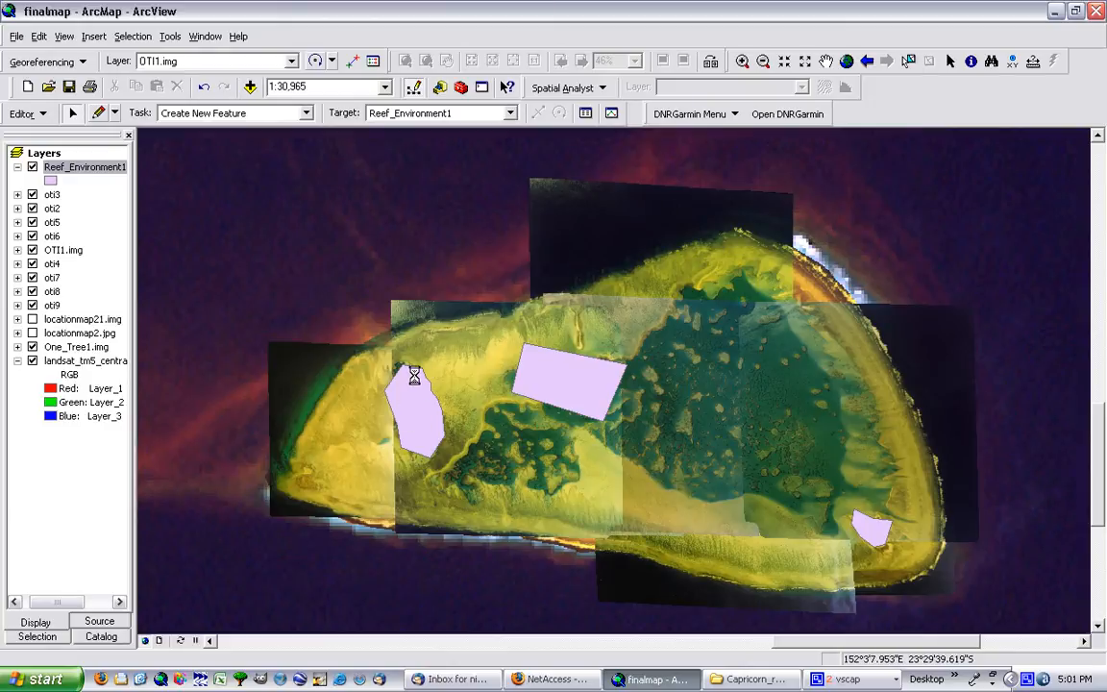
left_click(28, 113)
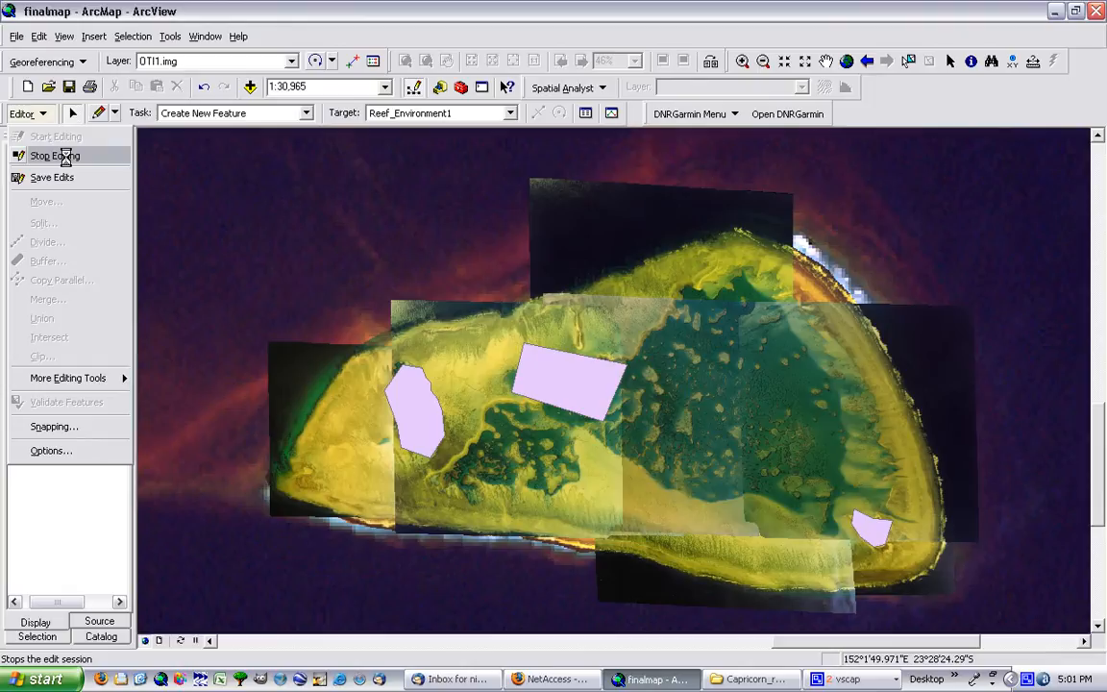
left_click(70, 177)
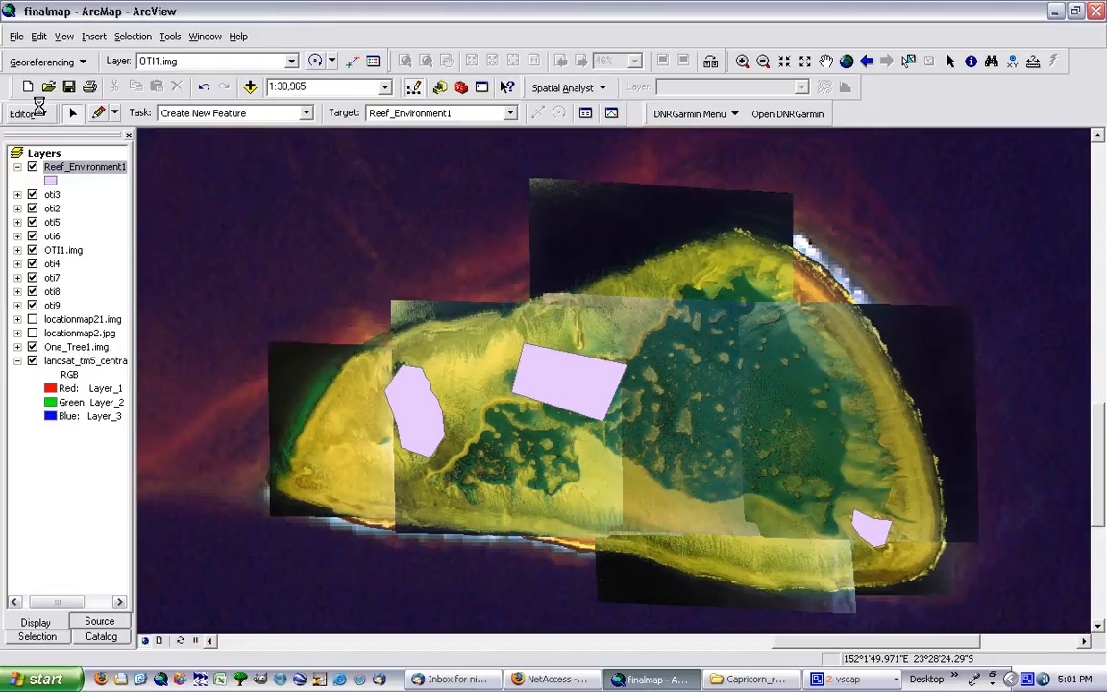
Step: Examine the vertices of the western and central polygons, and clear the selection
double_click(420, 390)
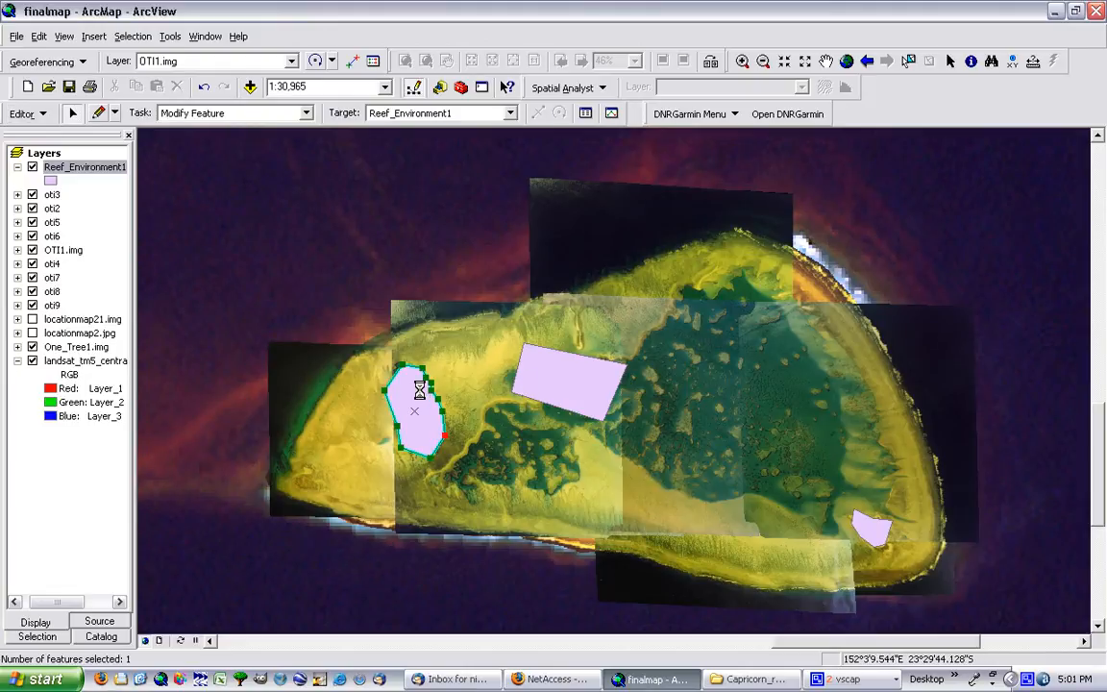
double_click(545, 386)
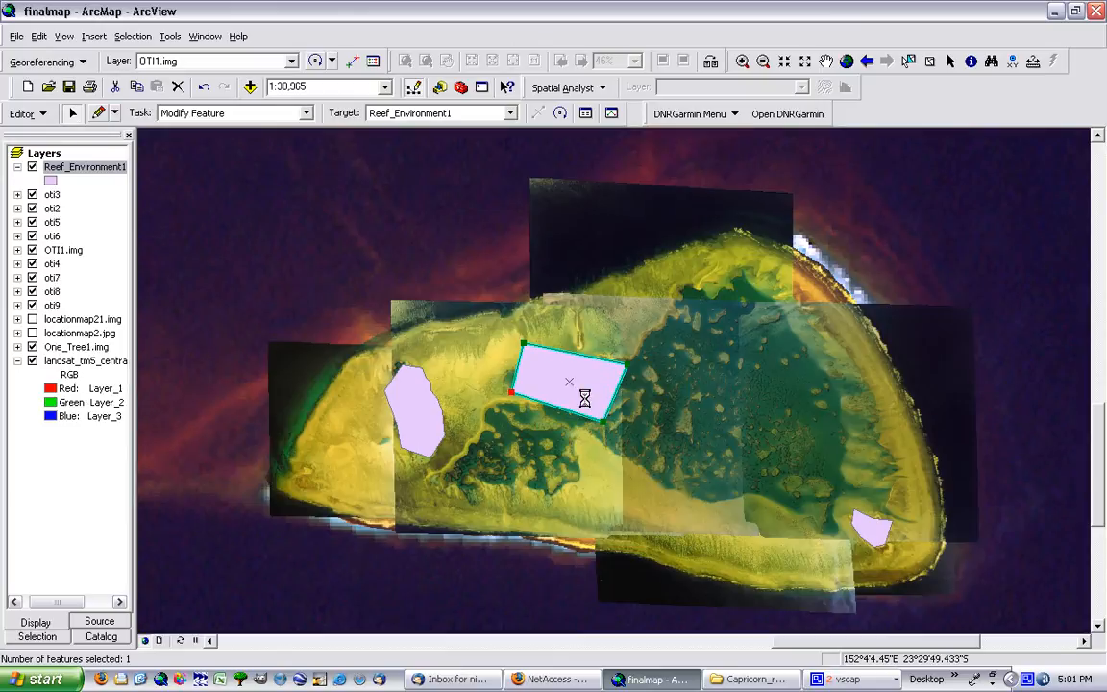
left_click(657, 393)
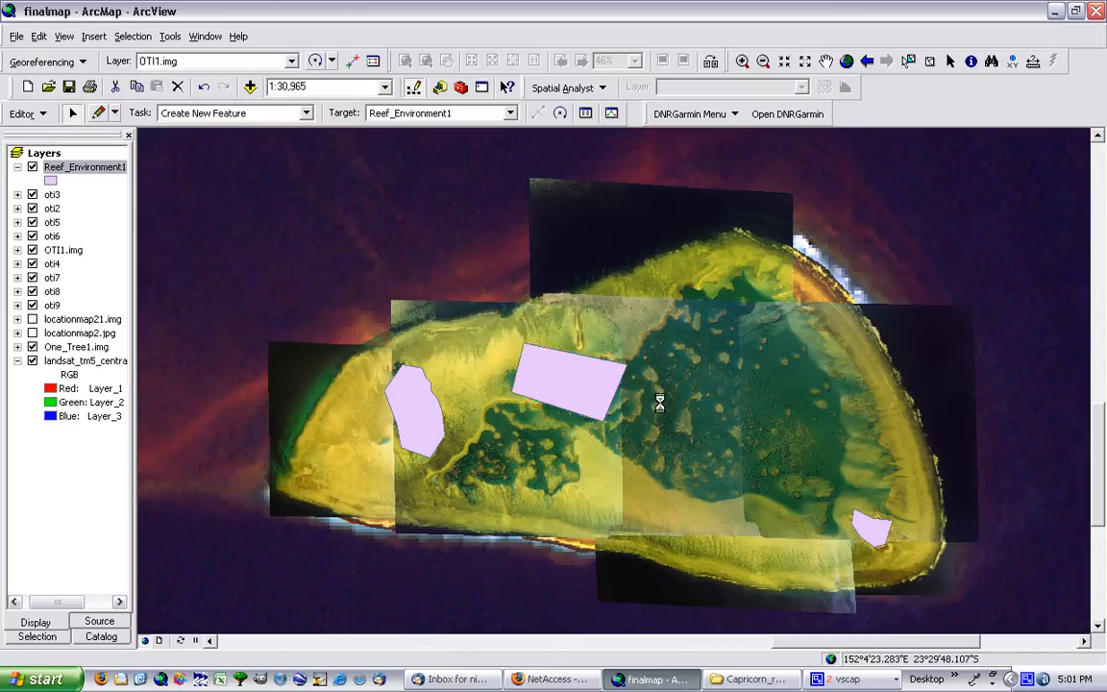
Step: Open the Reef_Environment1 attribute table, select all three polygon records and enter the Area cell of the last one
right_click(61, 169)
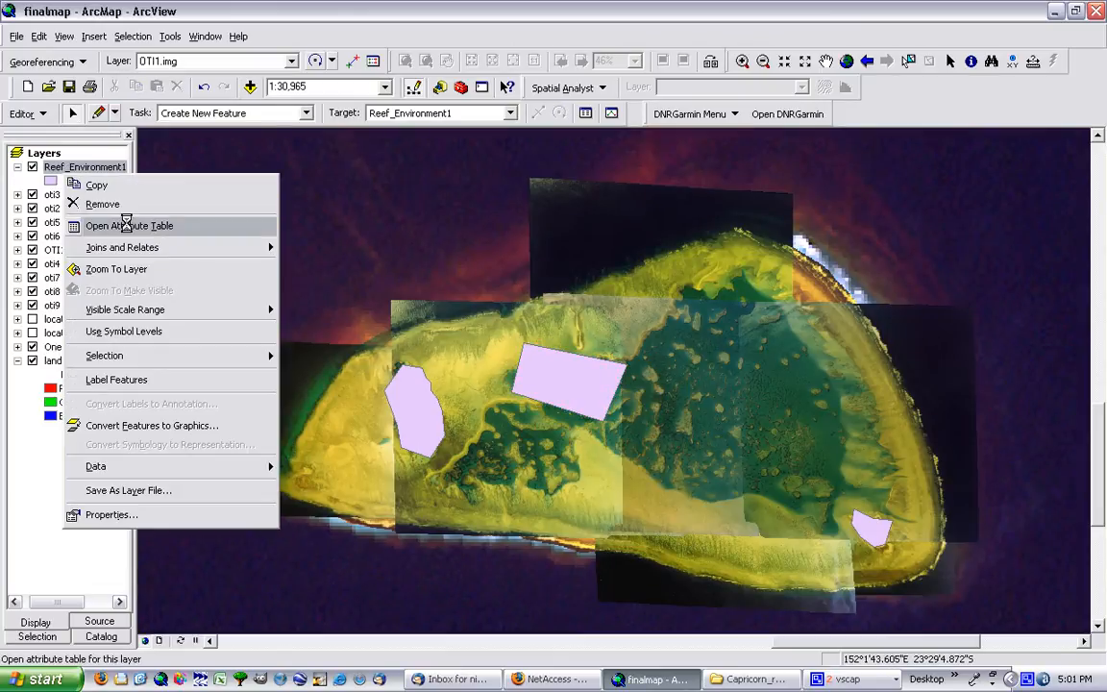
right_click(74, 169)
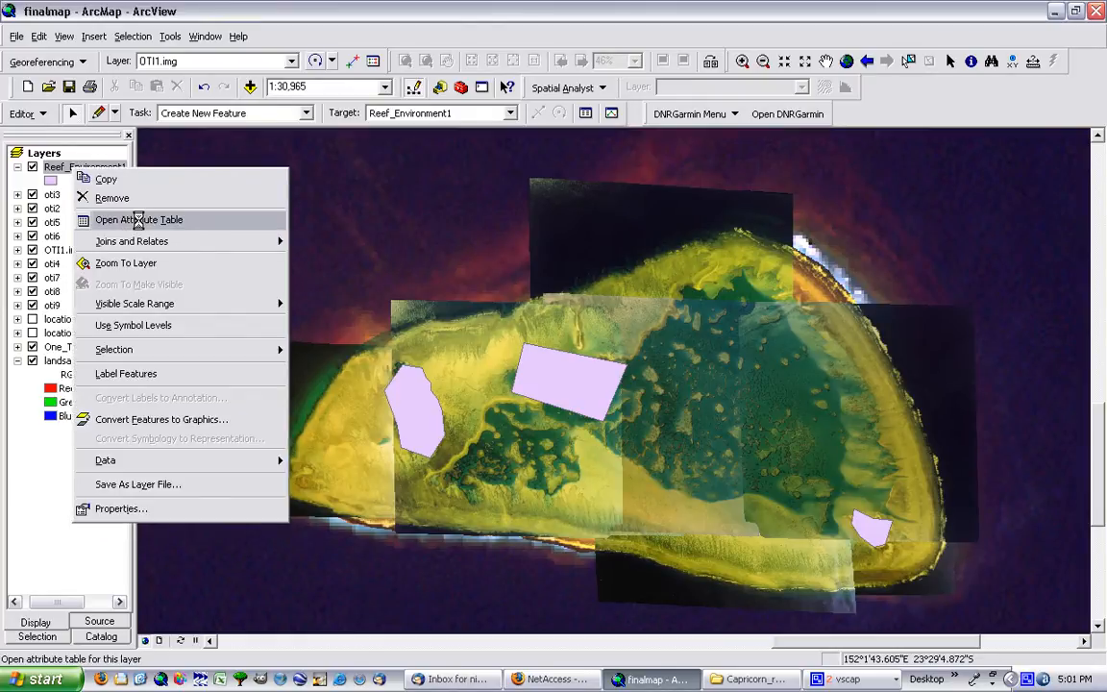
left_click(137, 221)
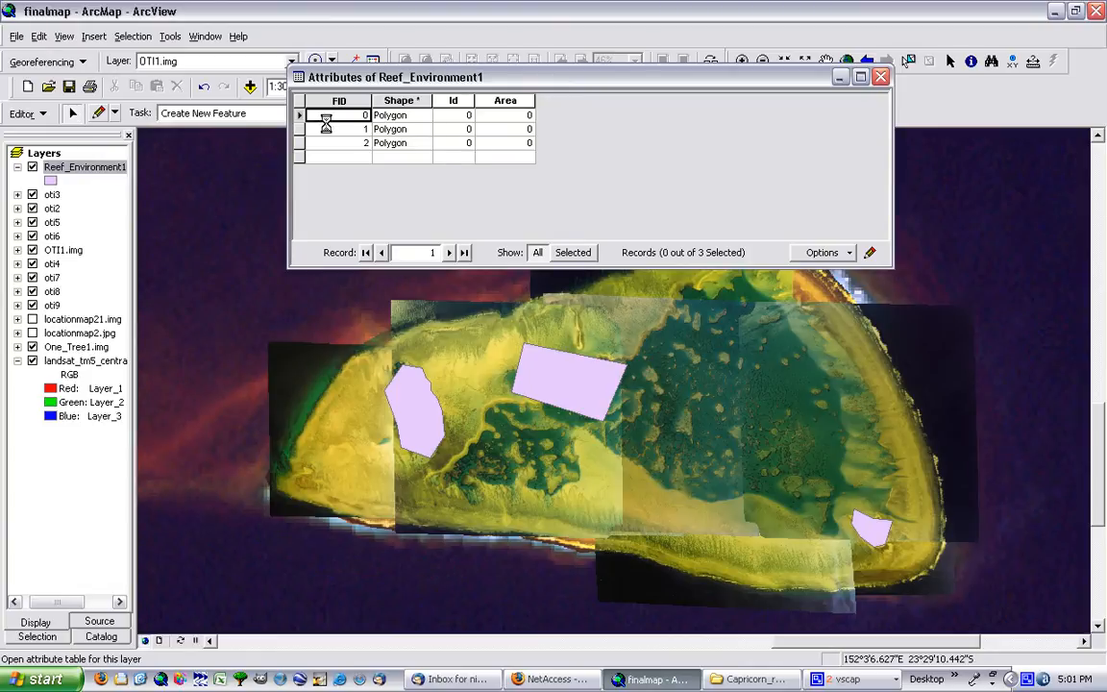
left_click_drag(299, 116, 299, 142)
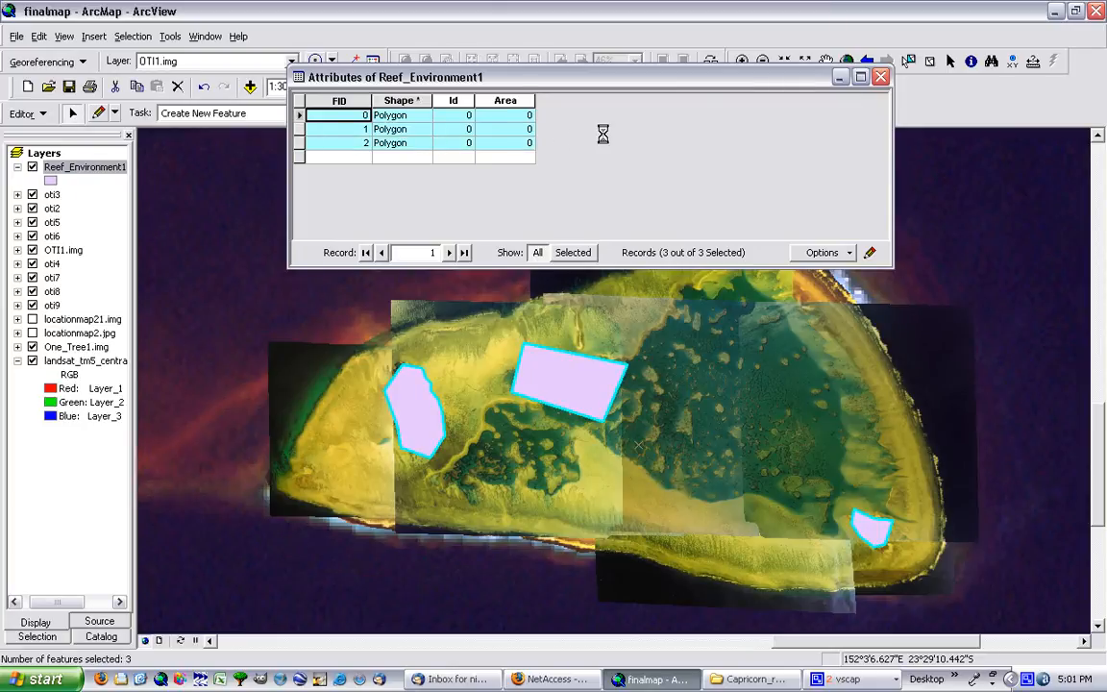
left_click(524, 152)
left_click(523, 144)
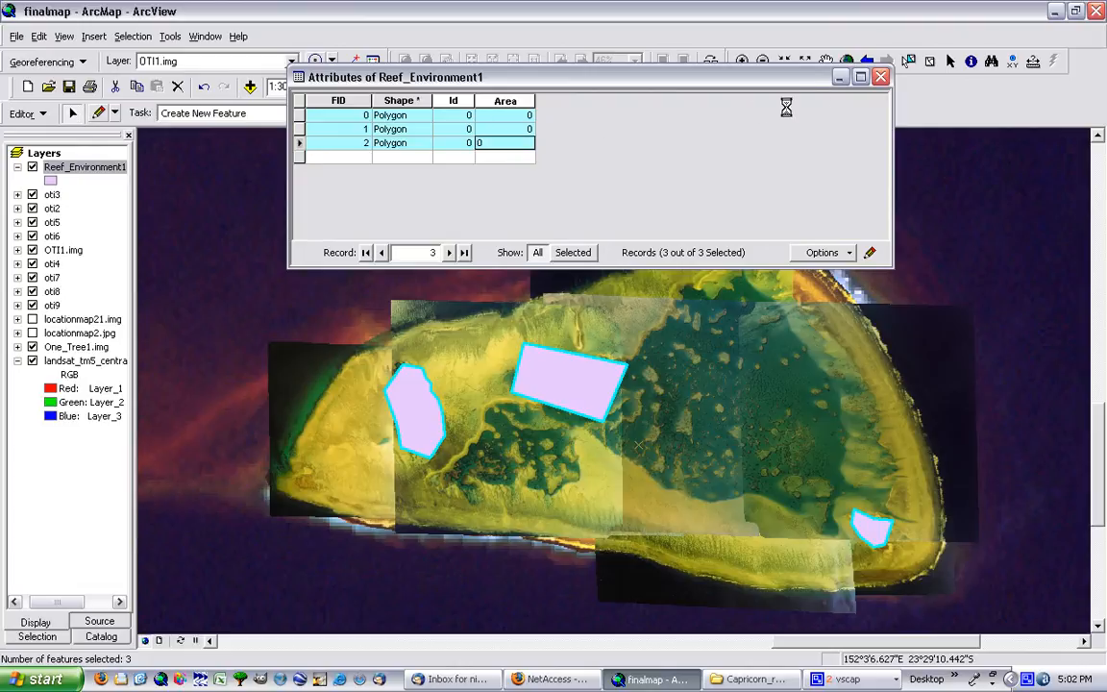
Step: Close the attribute table and end the edit session, saving the edits
left_click(881, 80)
left_click(28, 113)
left_click(52, 149)
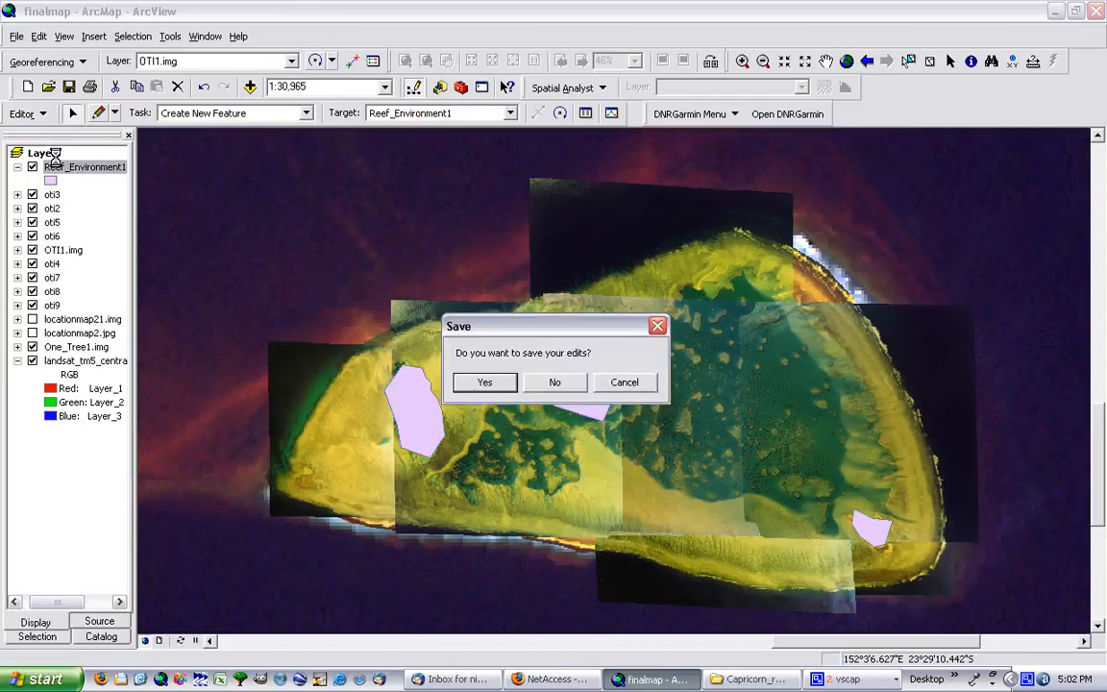
left_click(486, 384)
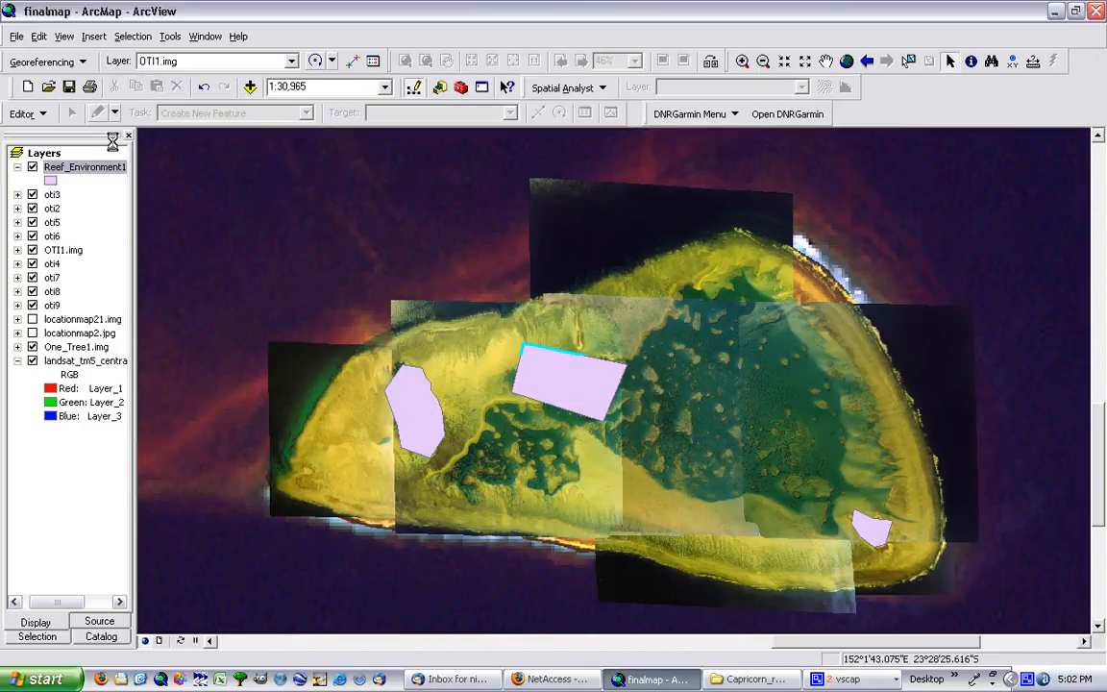
Step: Add a Text field called Name with length 50 to the Reef_Environment1 attribute table
right_click(96, 169)
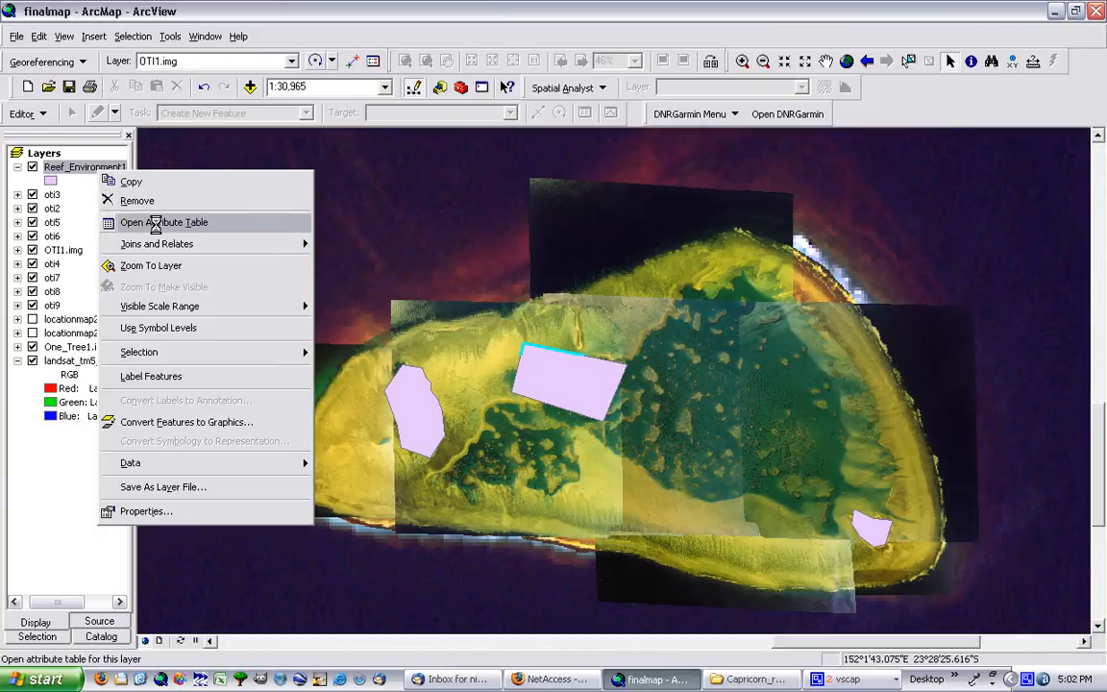
left_click(146, 217)
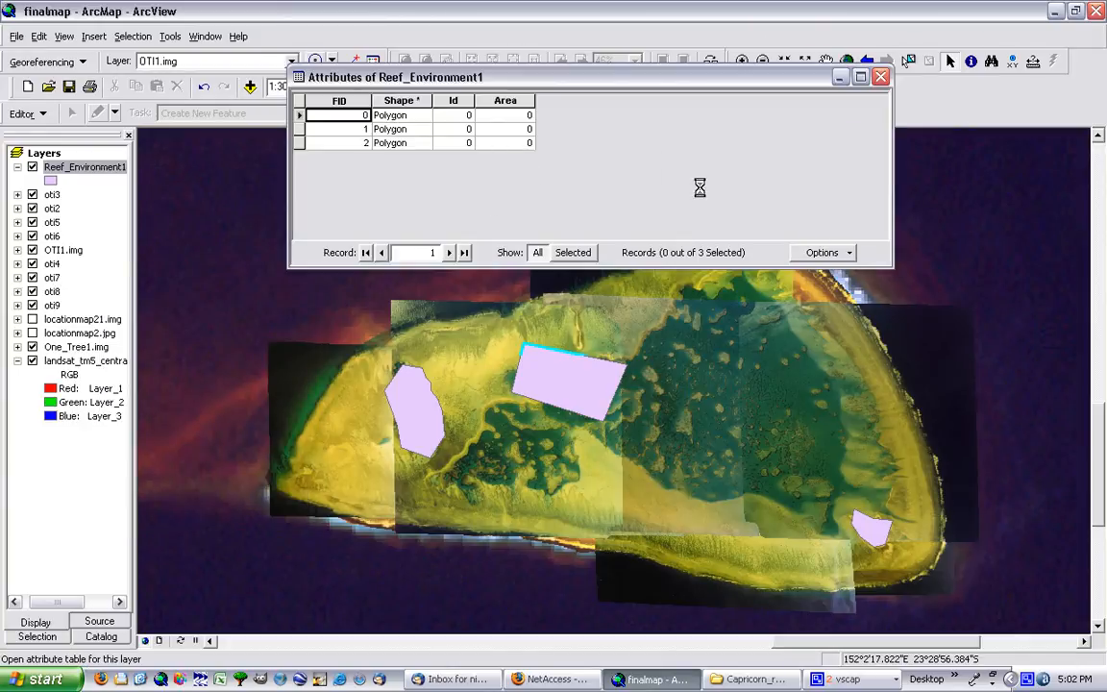
left_click(817, 251)
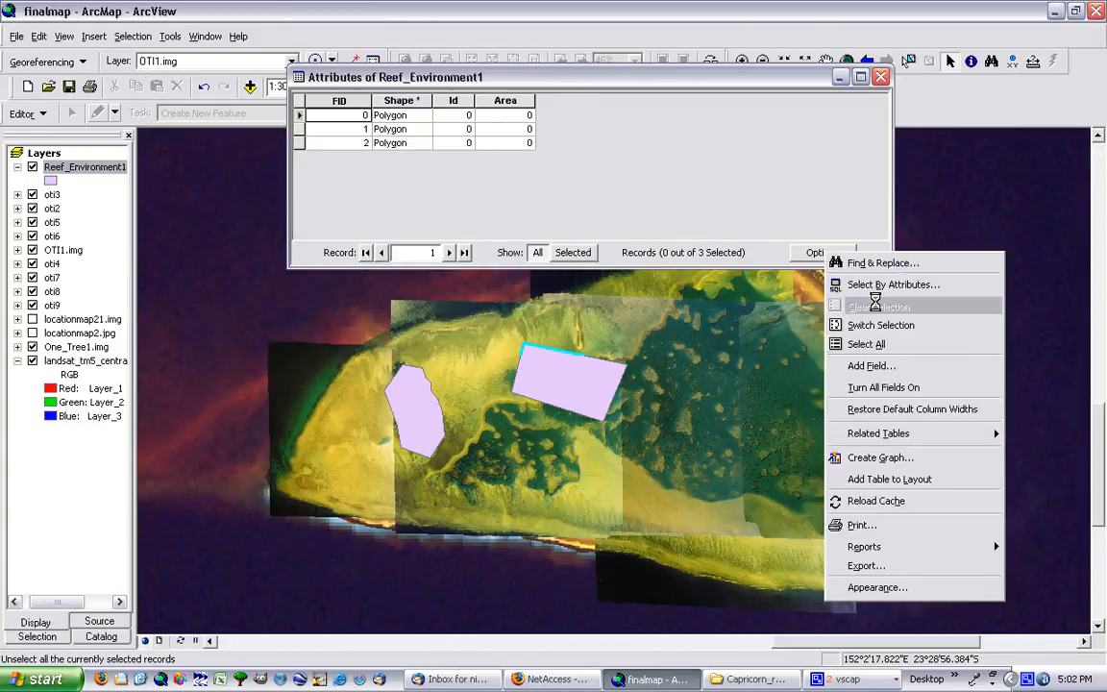
left_click(870, 365)
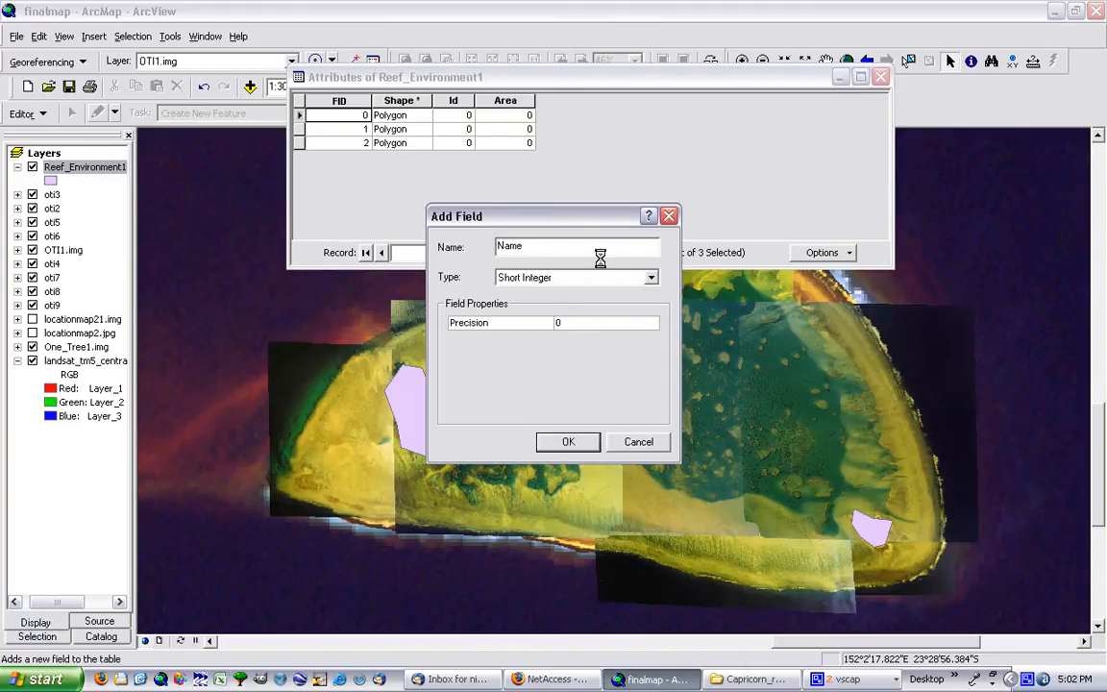
left_click(635, 279)
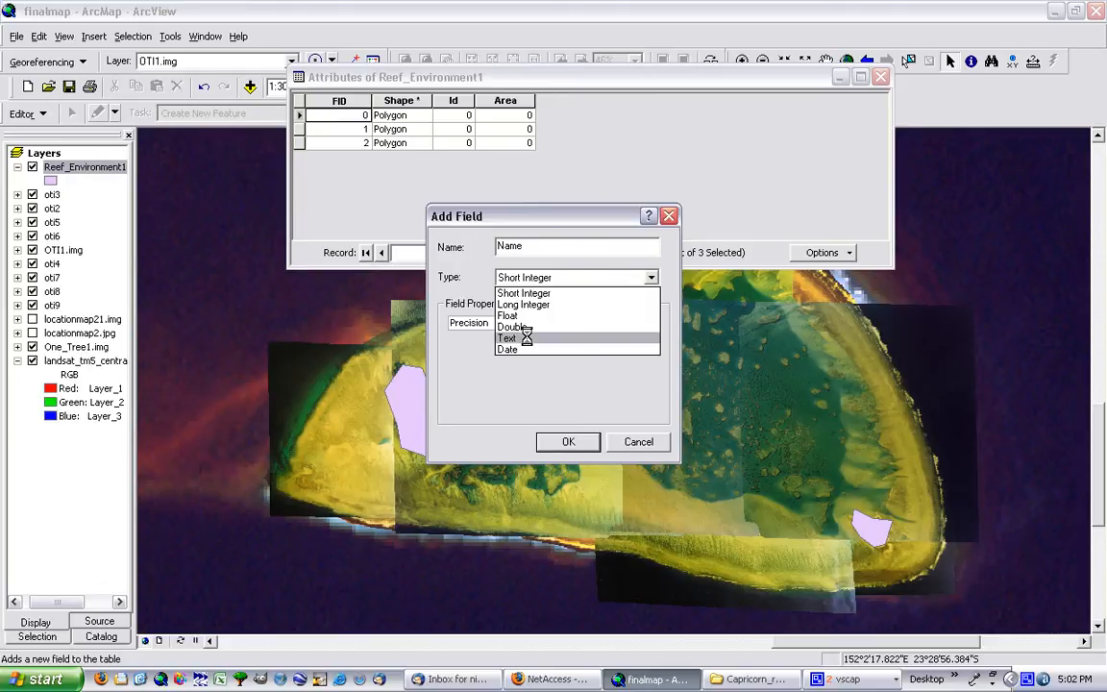
left_click(527, 338)
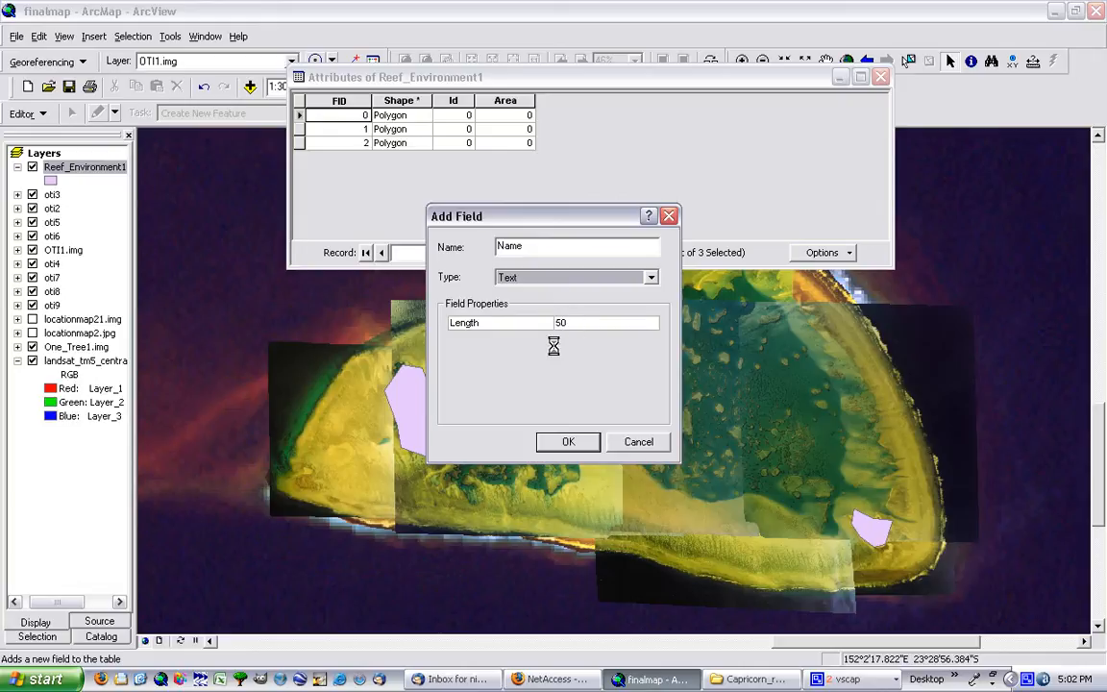
left_click(566, 442)
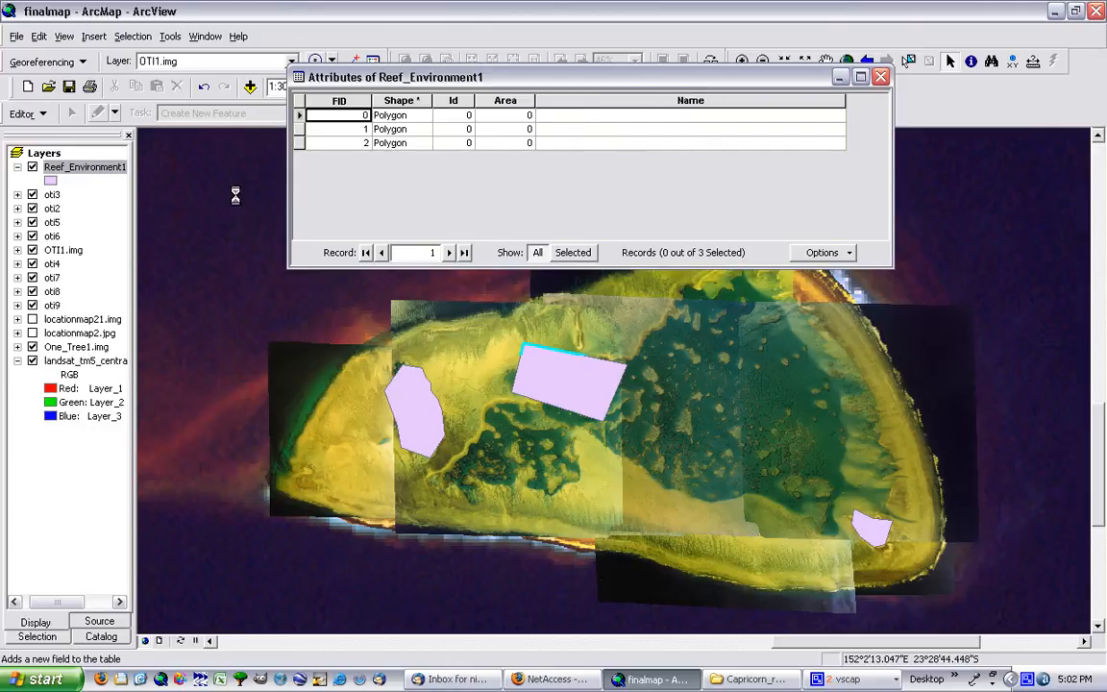
Step: Start an edit session and fill in the Name field: Island for the first polygon record and Lagoon for the second
left_click(27, 113)
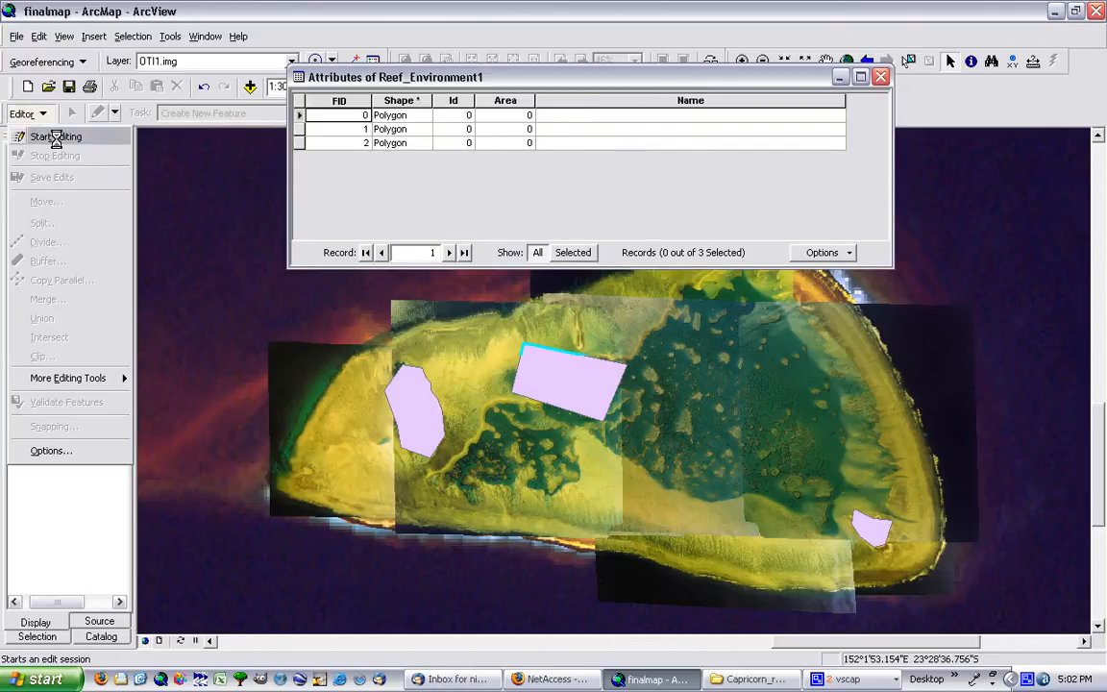
left_click(58, 140)
left_click(604, 482)
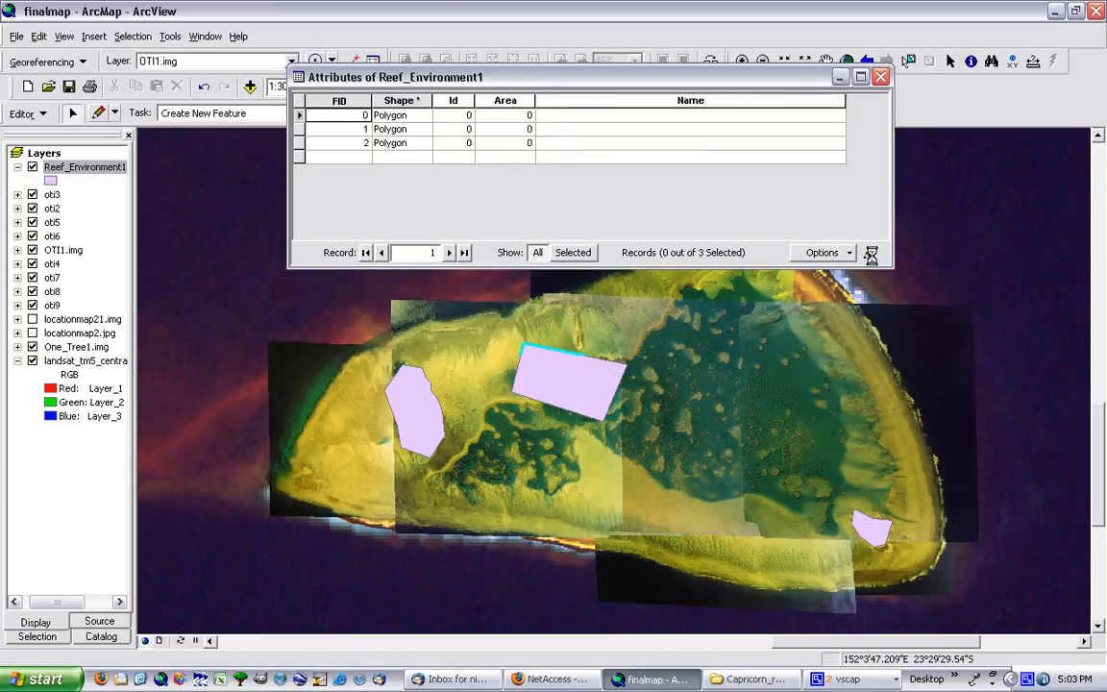
left_click(604, 115)
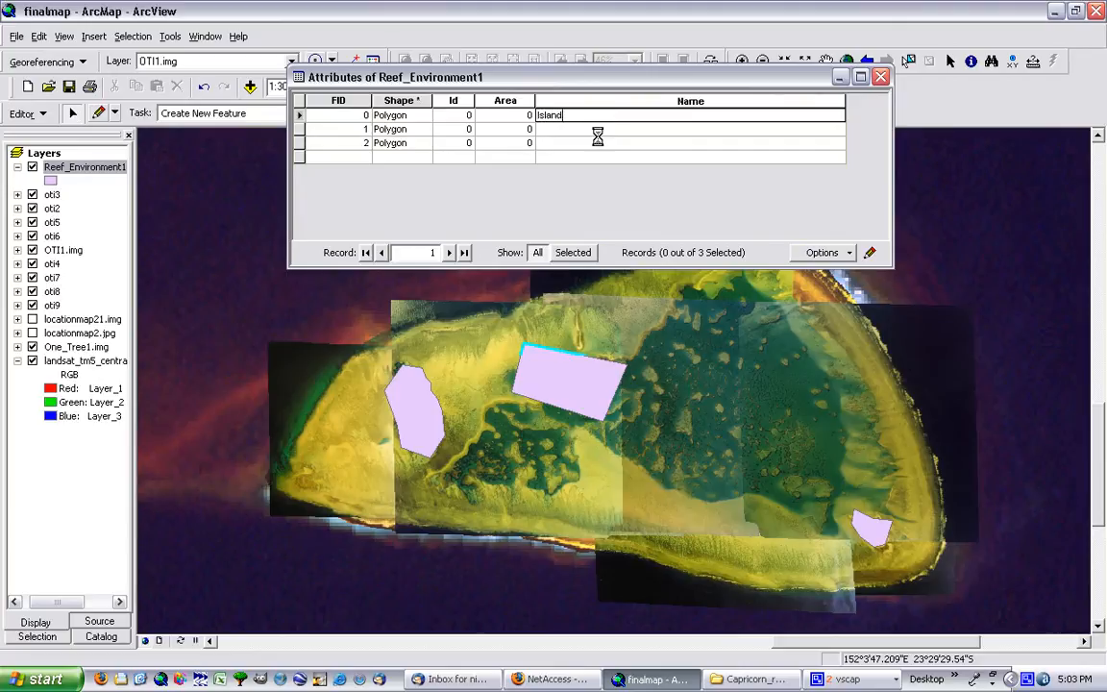
left_click(594, 132)
type("Lagoon")
left_click(594, 143)
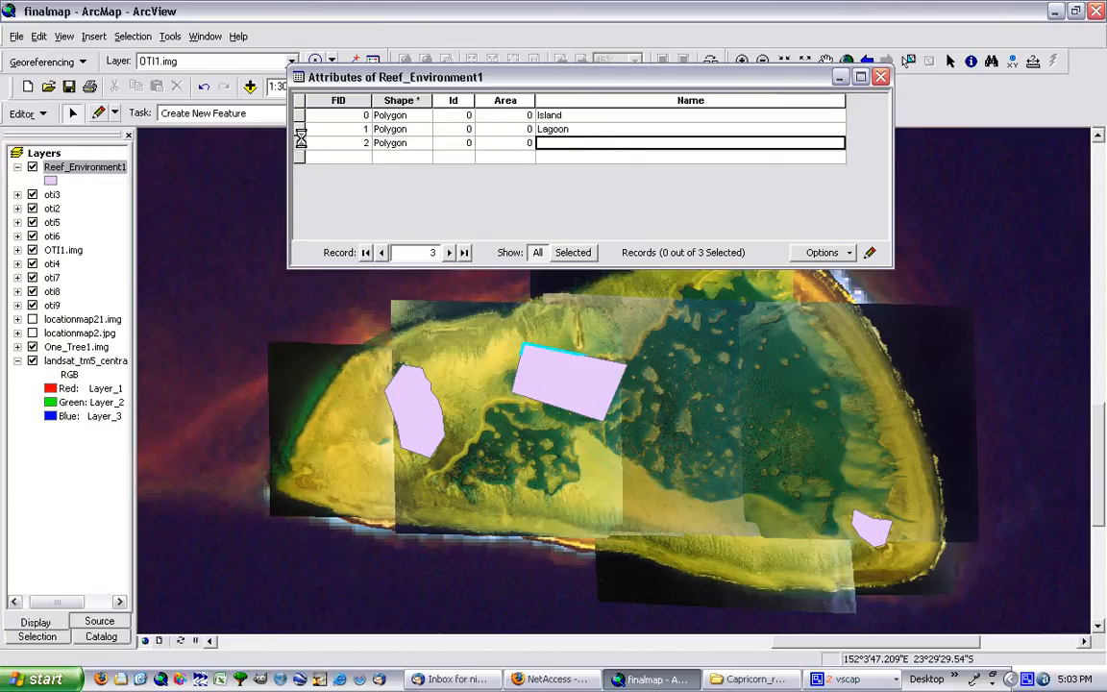
Step: Stop the edit session and save the attribute edits
left_click(28, 113)
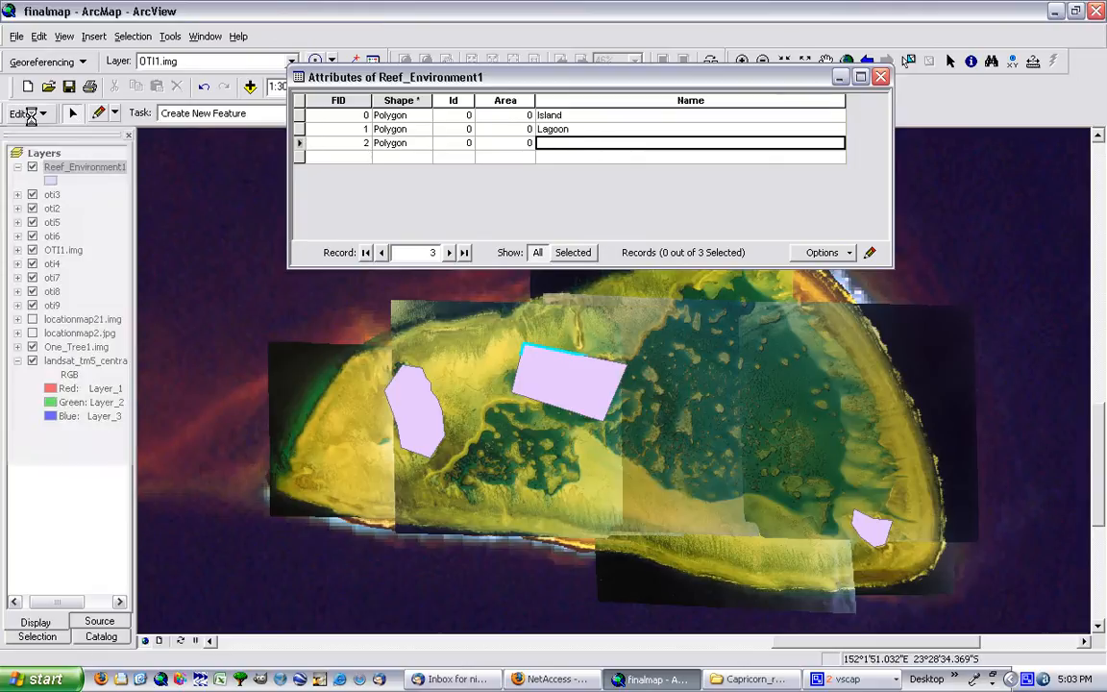
left_click(54, 157)
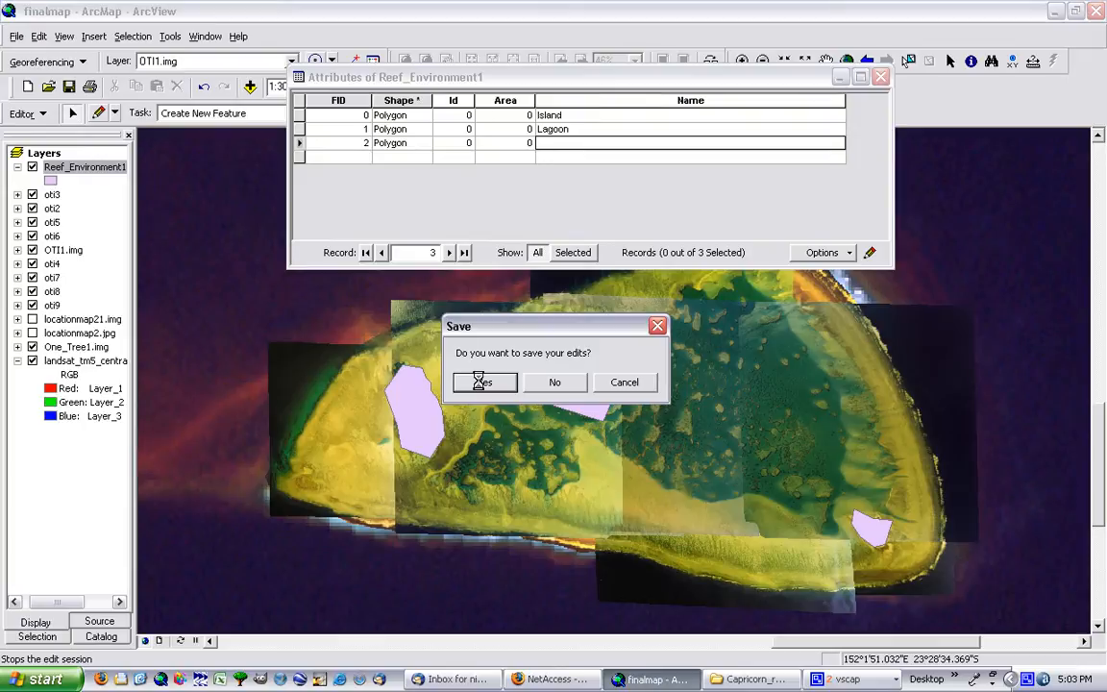
key("Return")
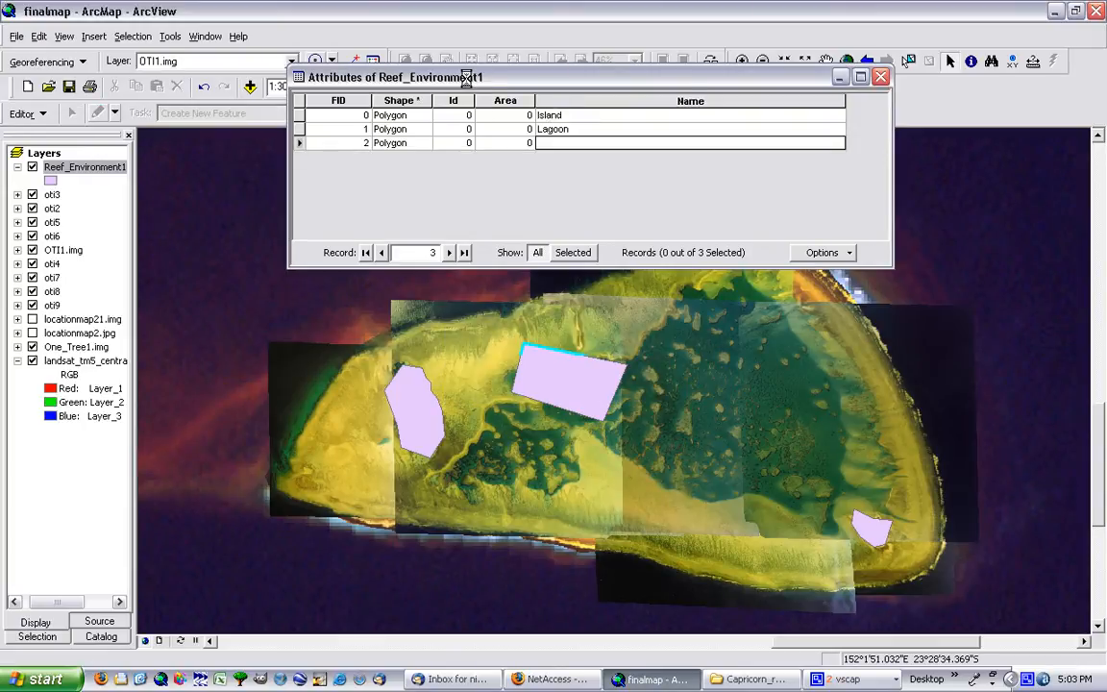
Step: Review the data types available for a new attribute field, cancel without adding one, and close the attribute table
left_click_drag(586, 75, 576, 143)
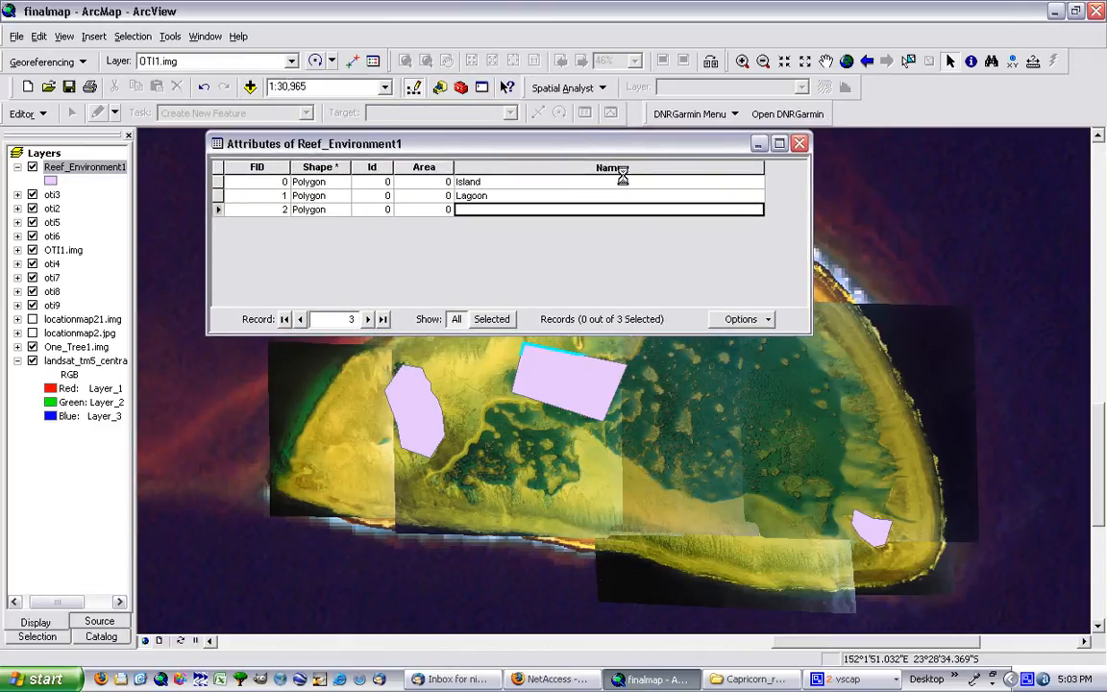
left_click(740, 319)
left_click(796, 431)
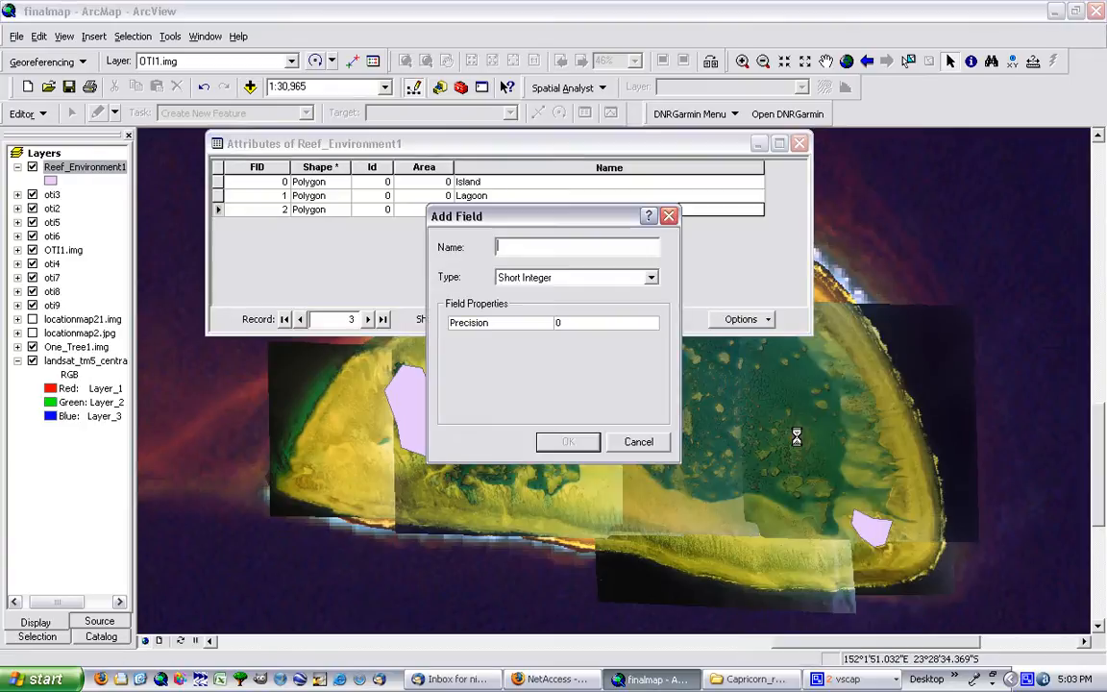
left_click(620, 278)
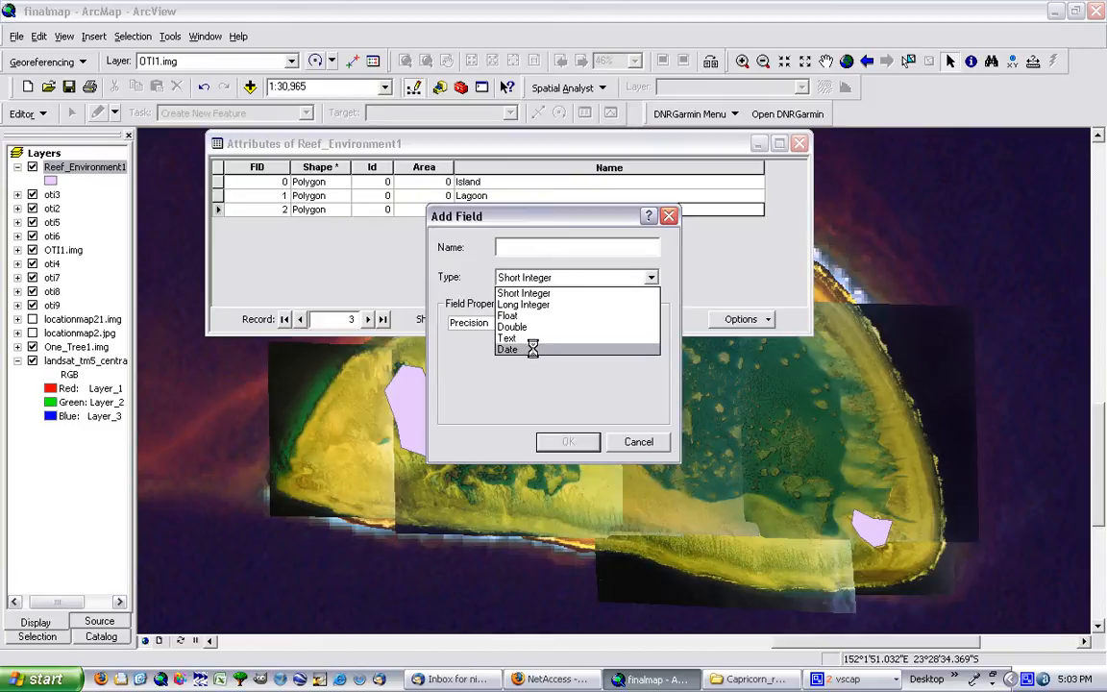
left_click(515, 246)
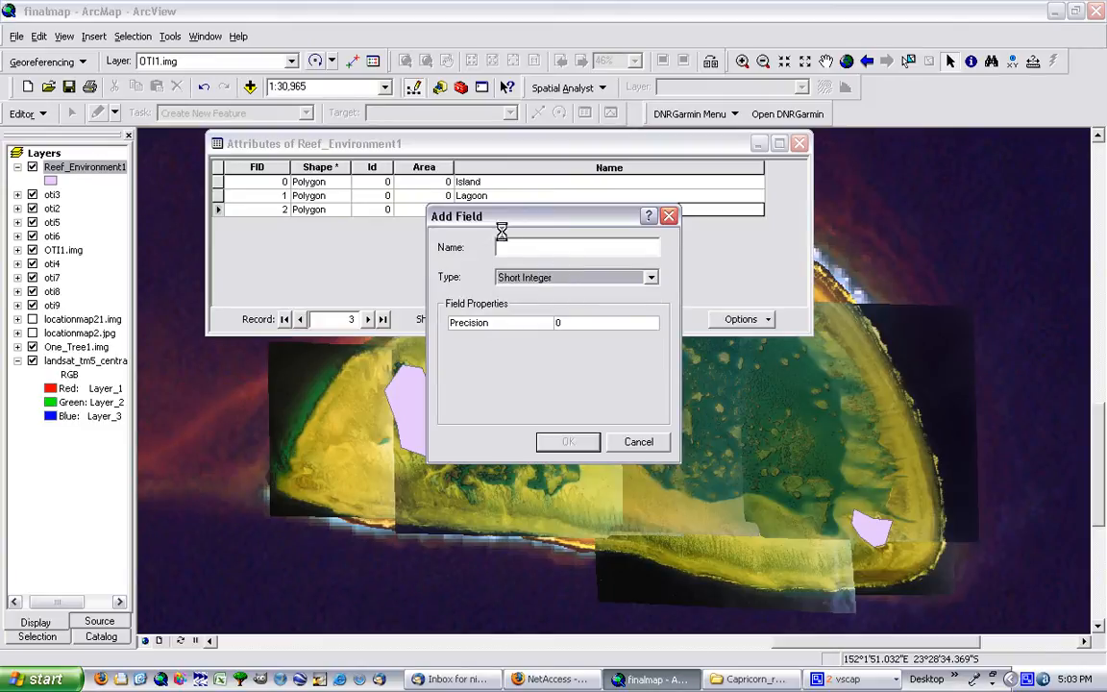
left_click(637, 441)
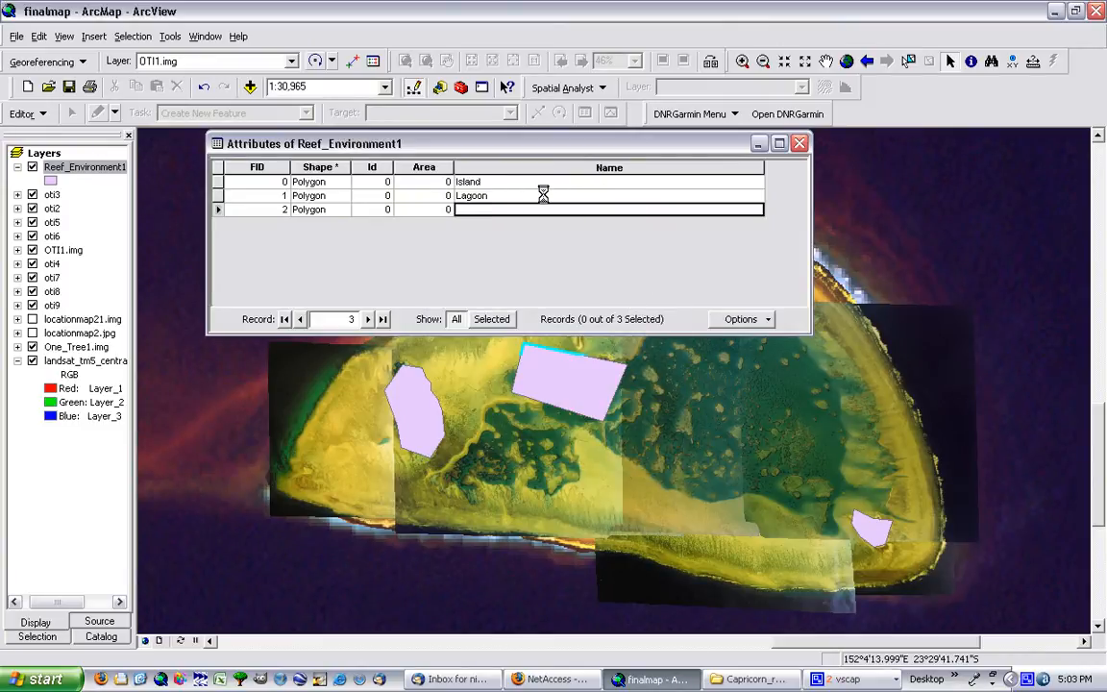
left_click(799, 143)
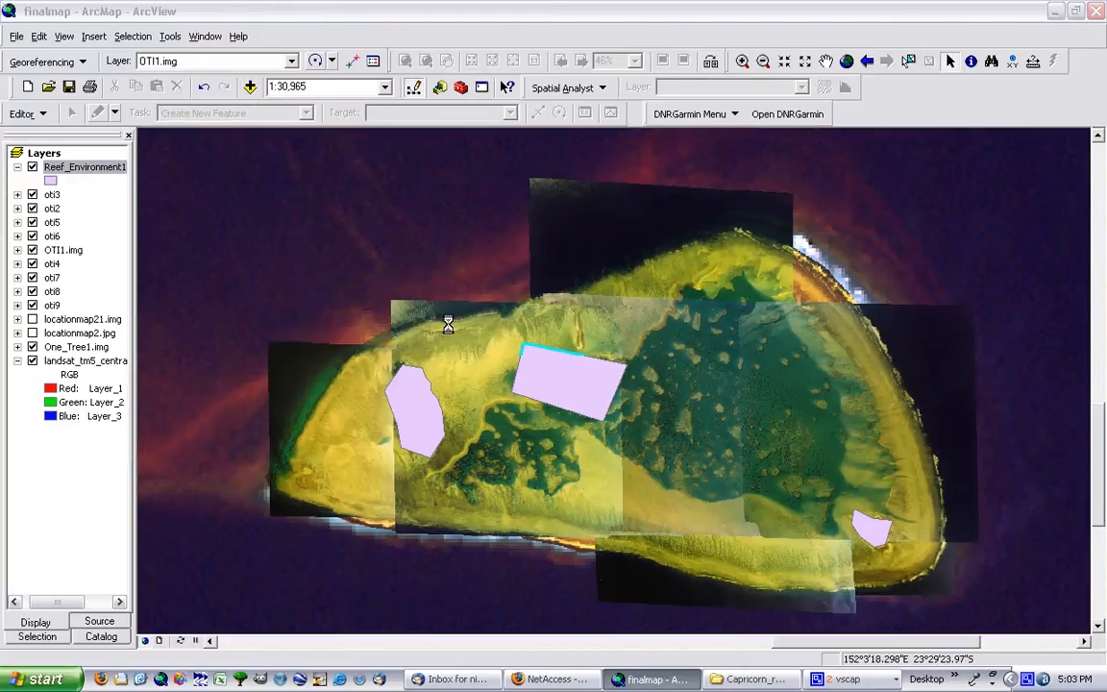
left_click(840, 680)
left_click(834, 655)
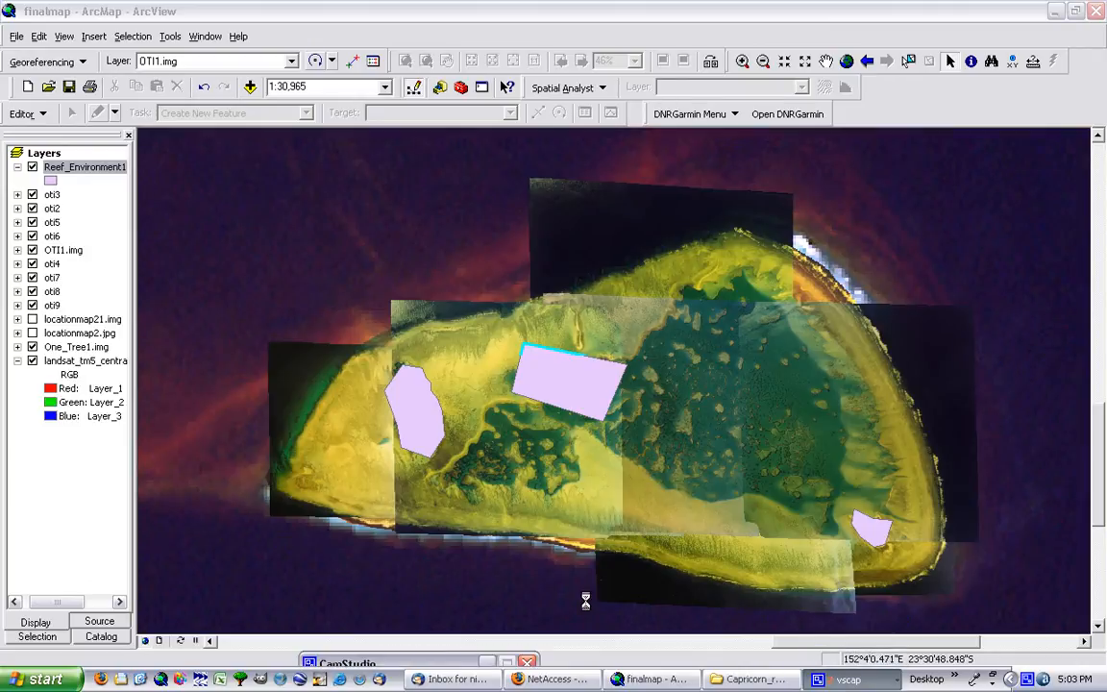
left_click_drag(419, 655, 423, 604)
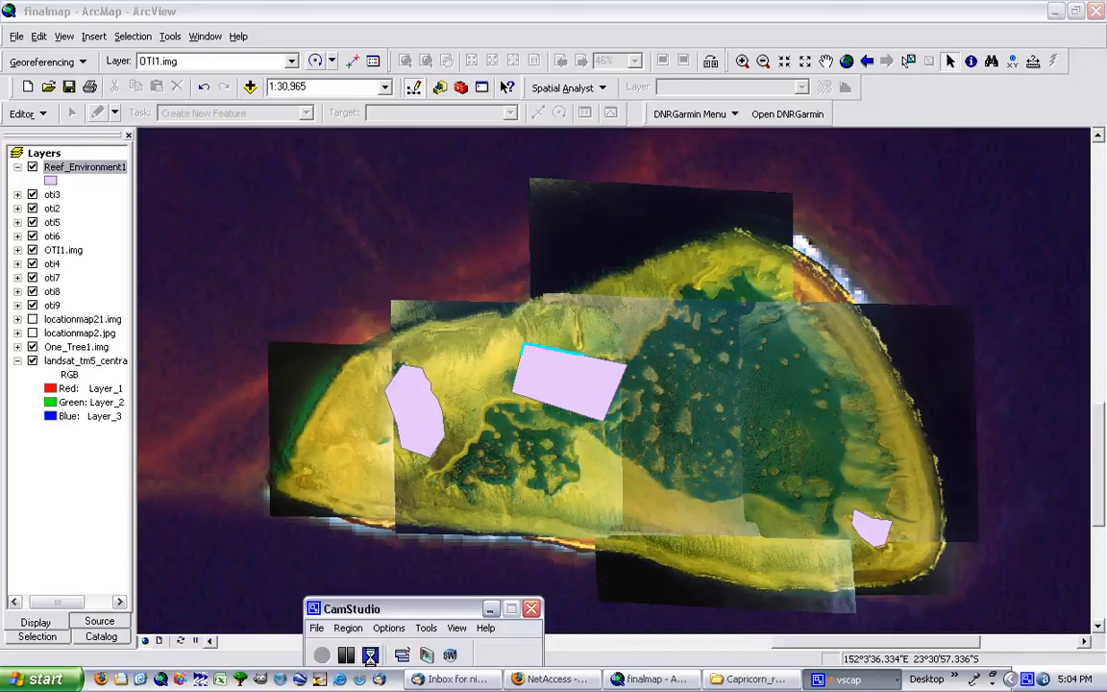